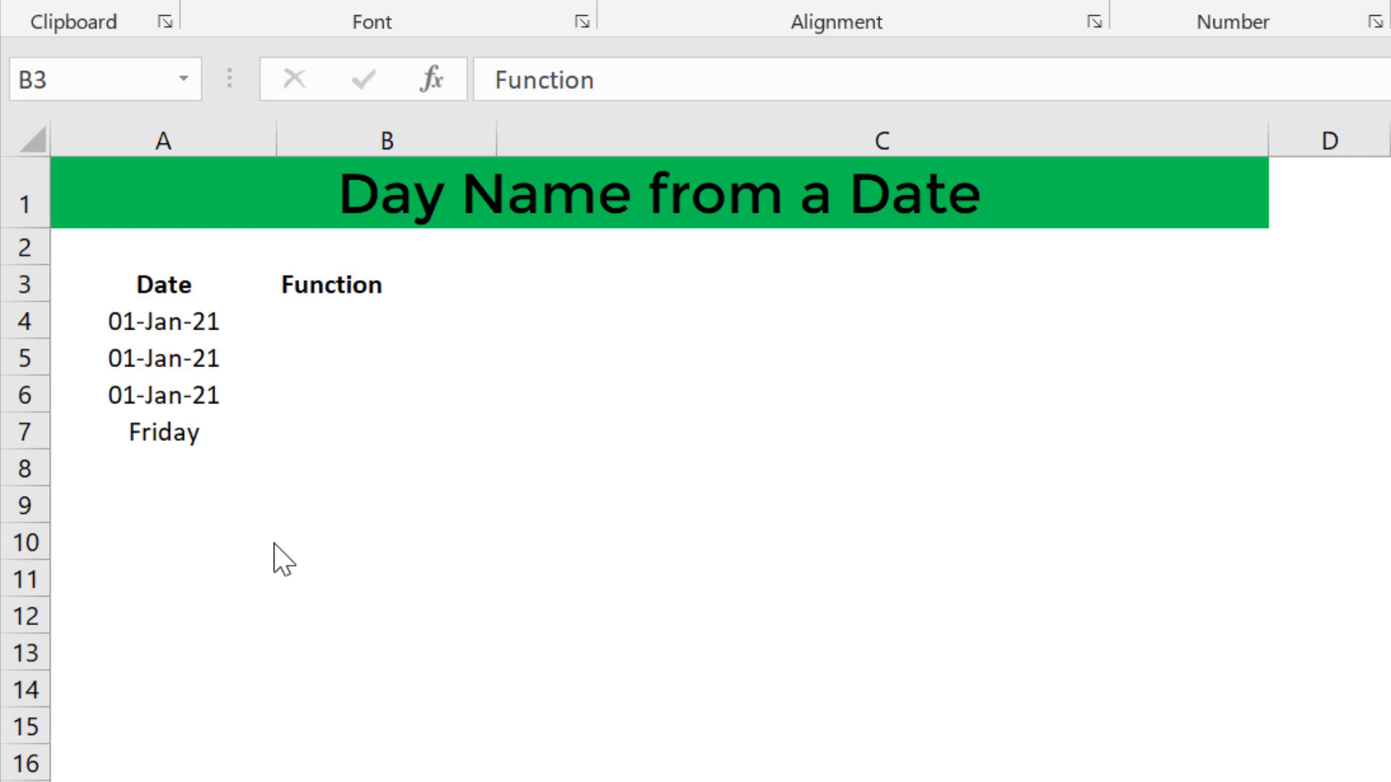
Enter =TEXT(A4,"ddd") in B4 so it shows Fri, then reselect B4 to check it
{"action": "left_click", "coordinate": [319, 286]}
{"action": "left_click", "coordinate": [307, 319]}
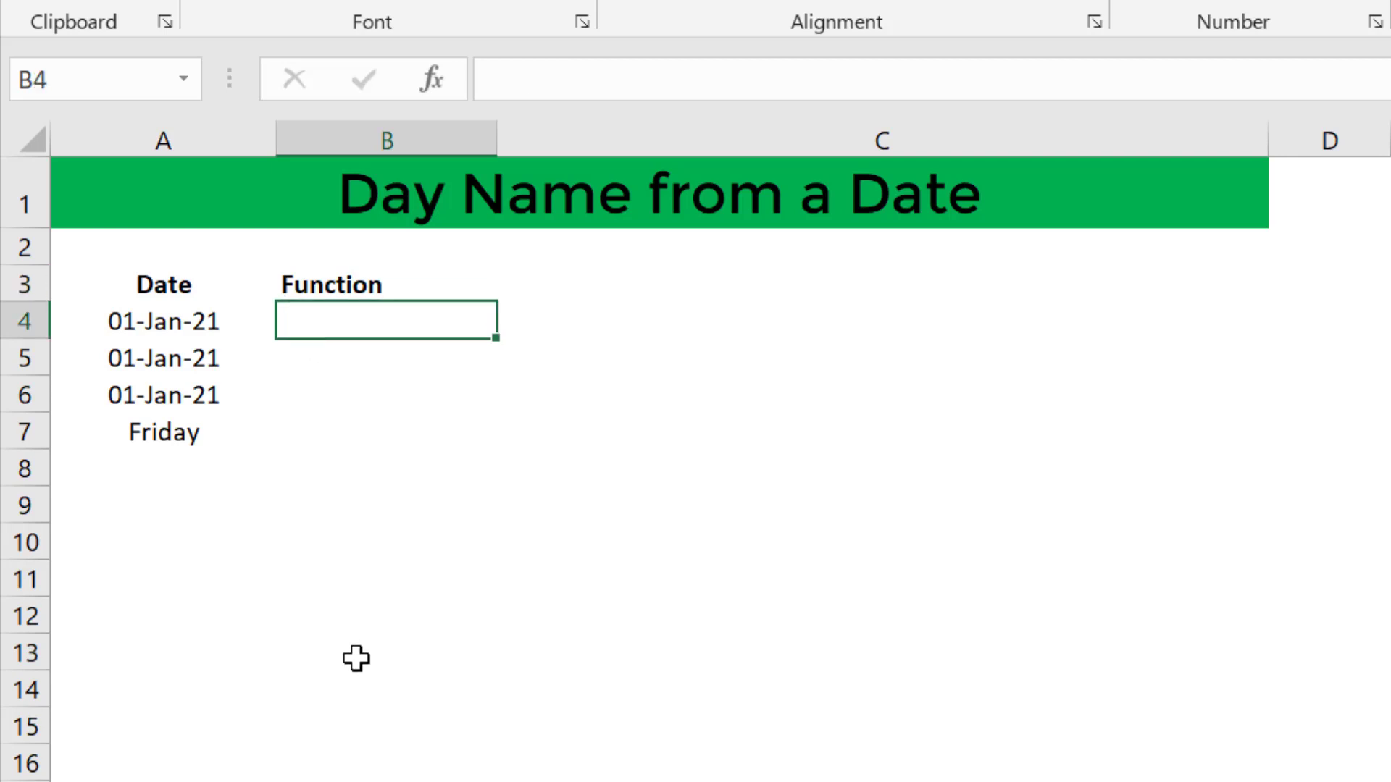
{"action": "type", "text": "=te"}
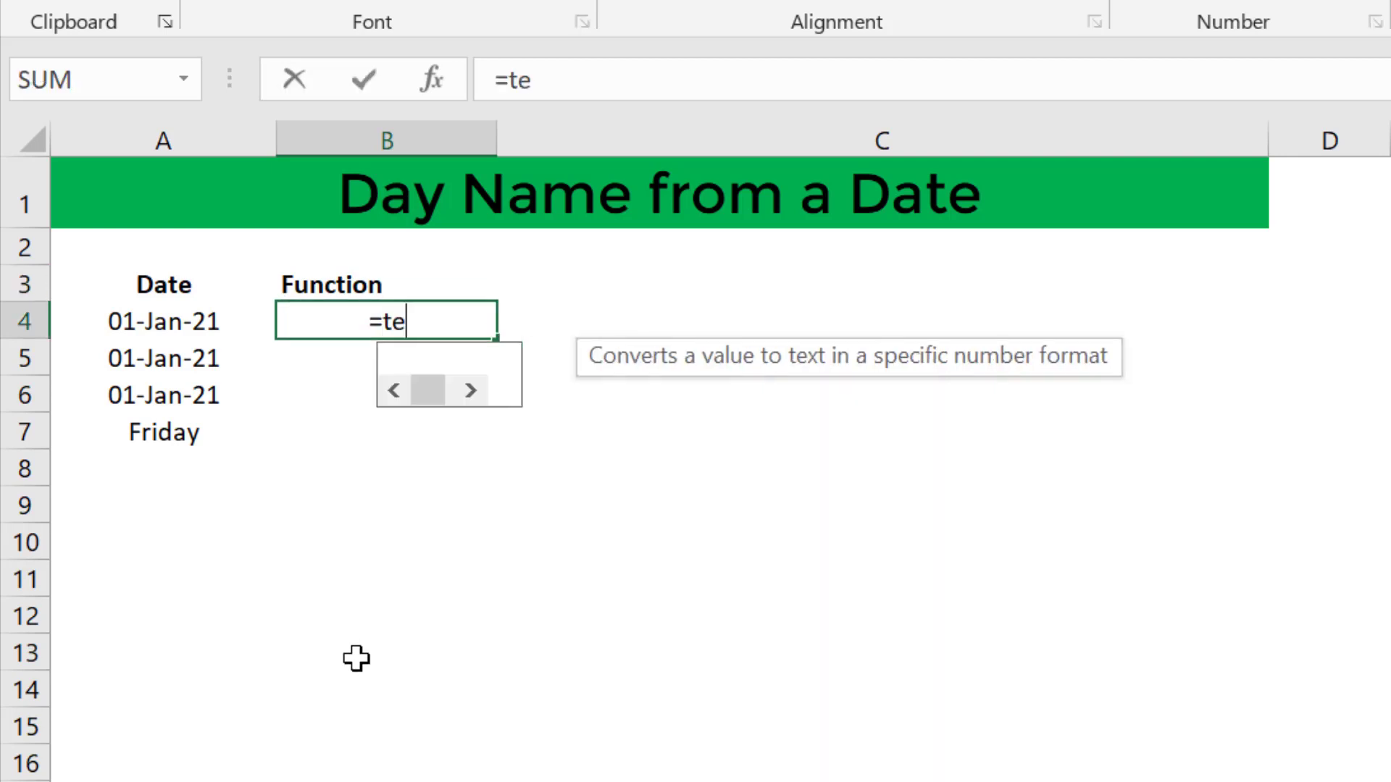
{"action": "key", "text": "Tab"}
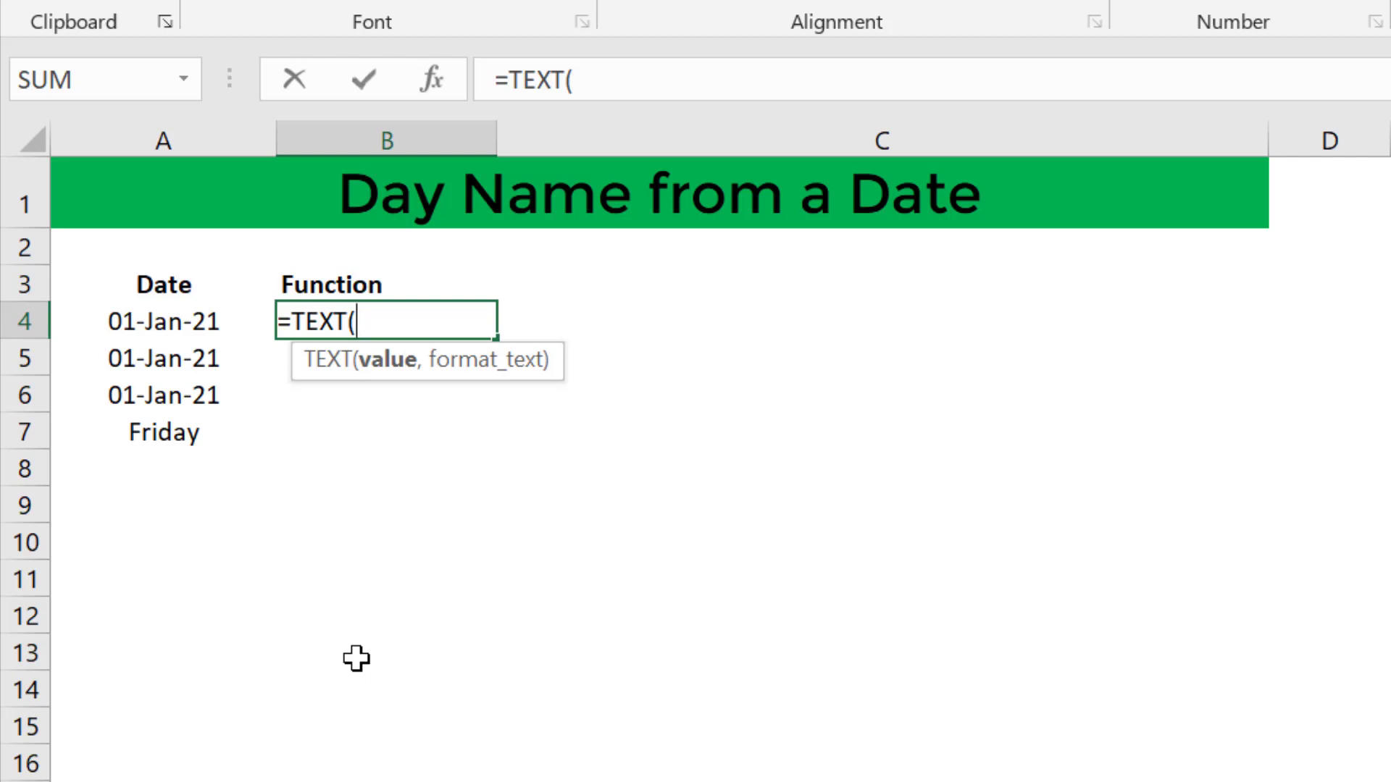
{"action": "left_click", "coordinate": [162, 330]}
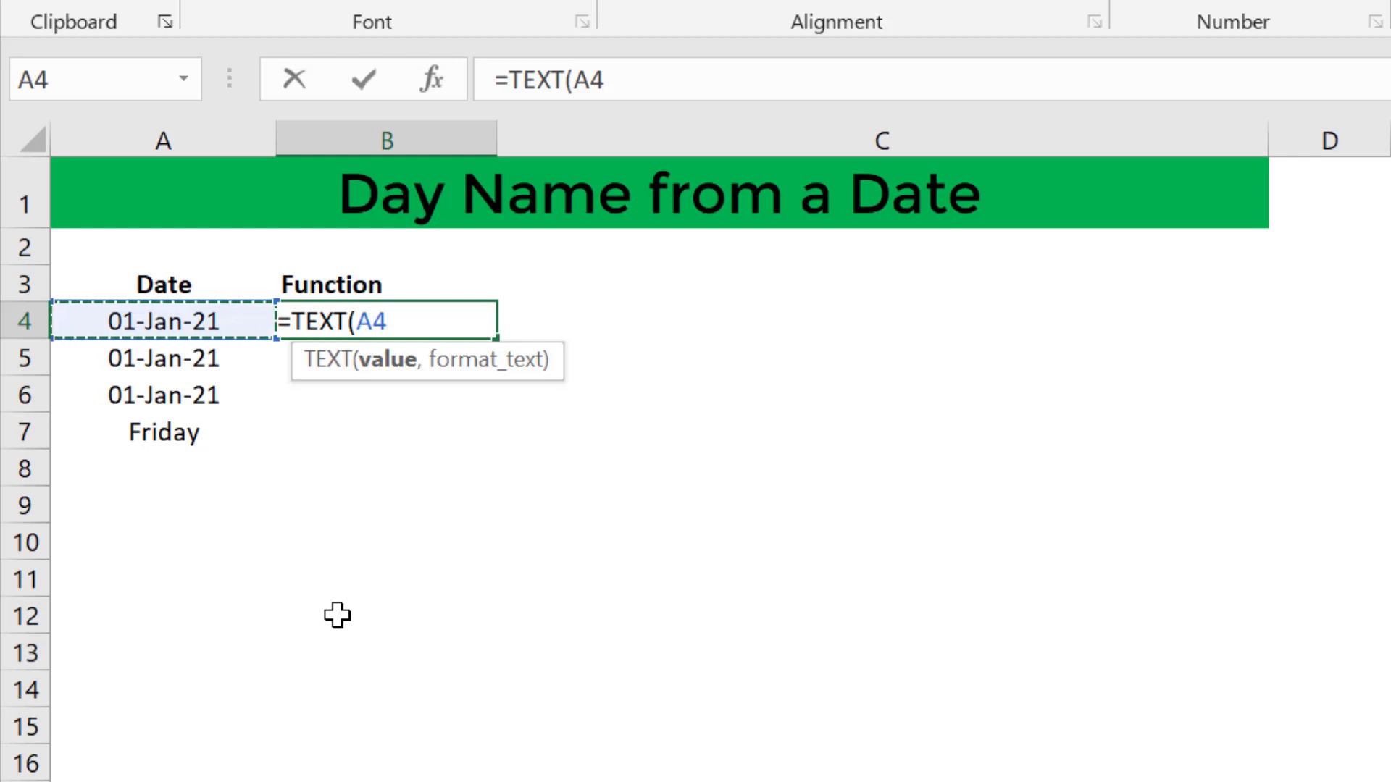
{"action": "type", "text": ",\"dd"}
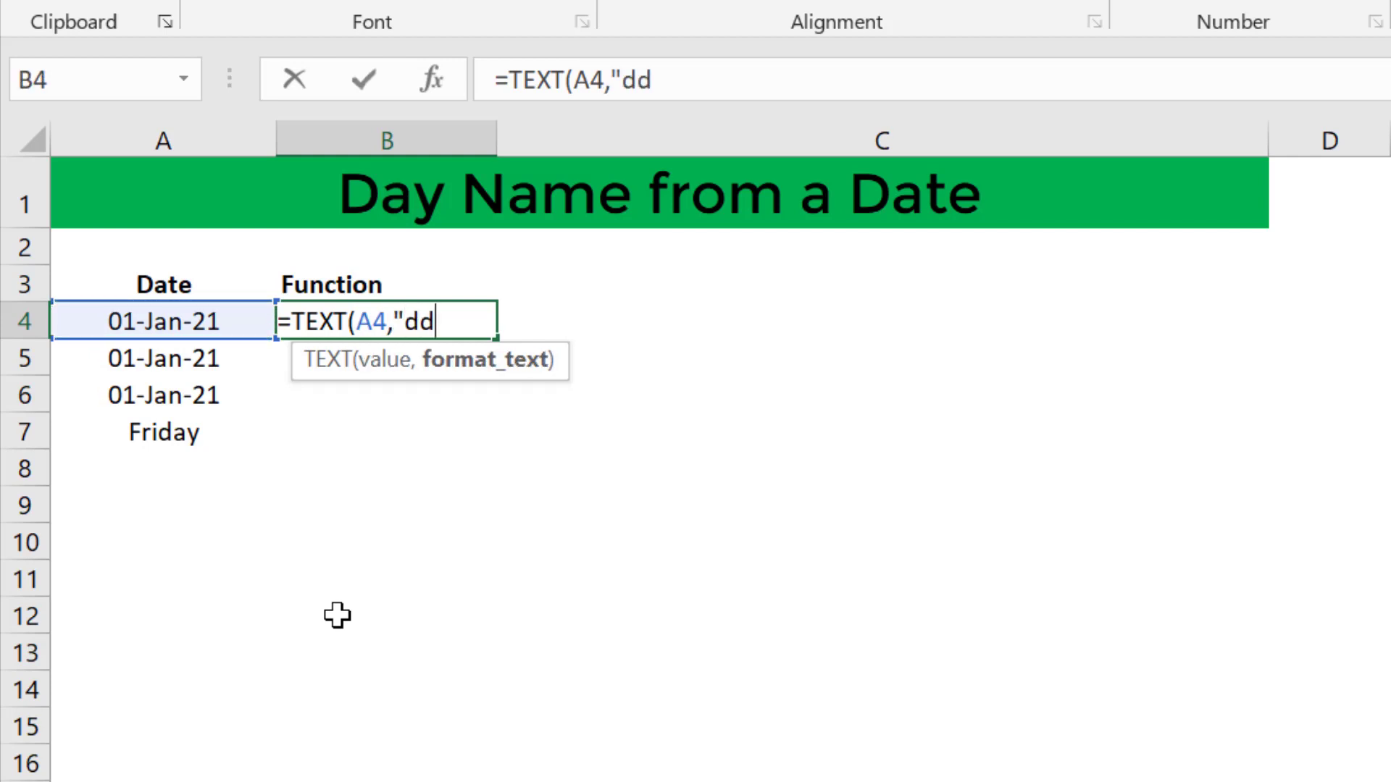
{"action": "type", "text": "d"}
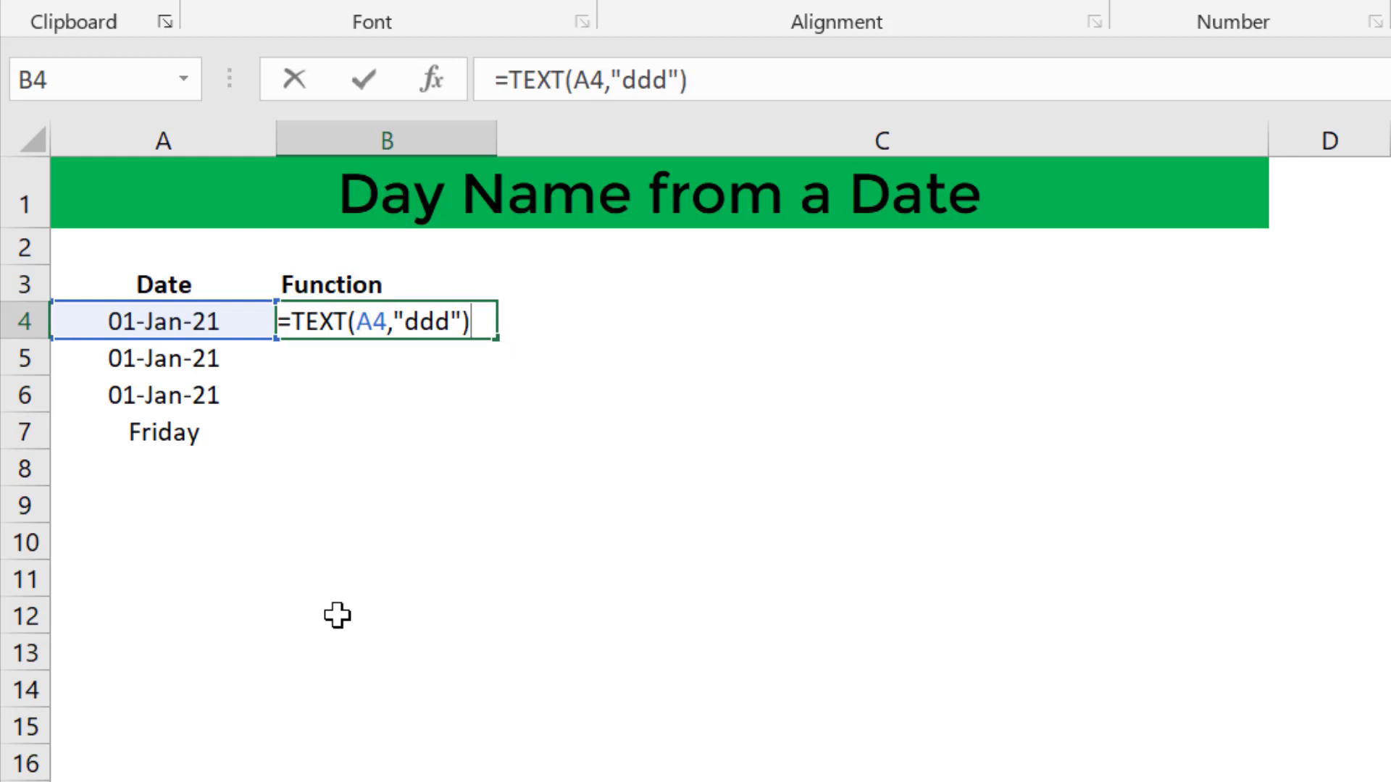
{"action": "key", "text": "Return"}
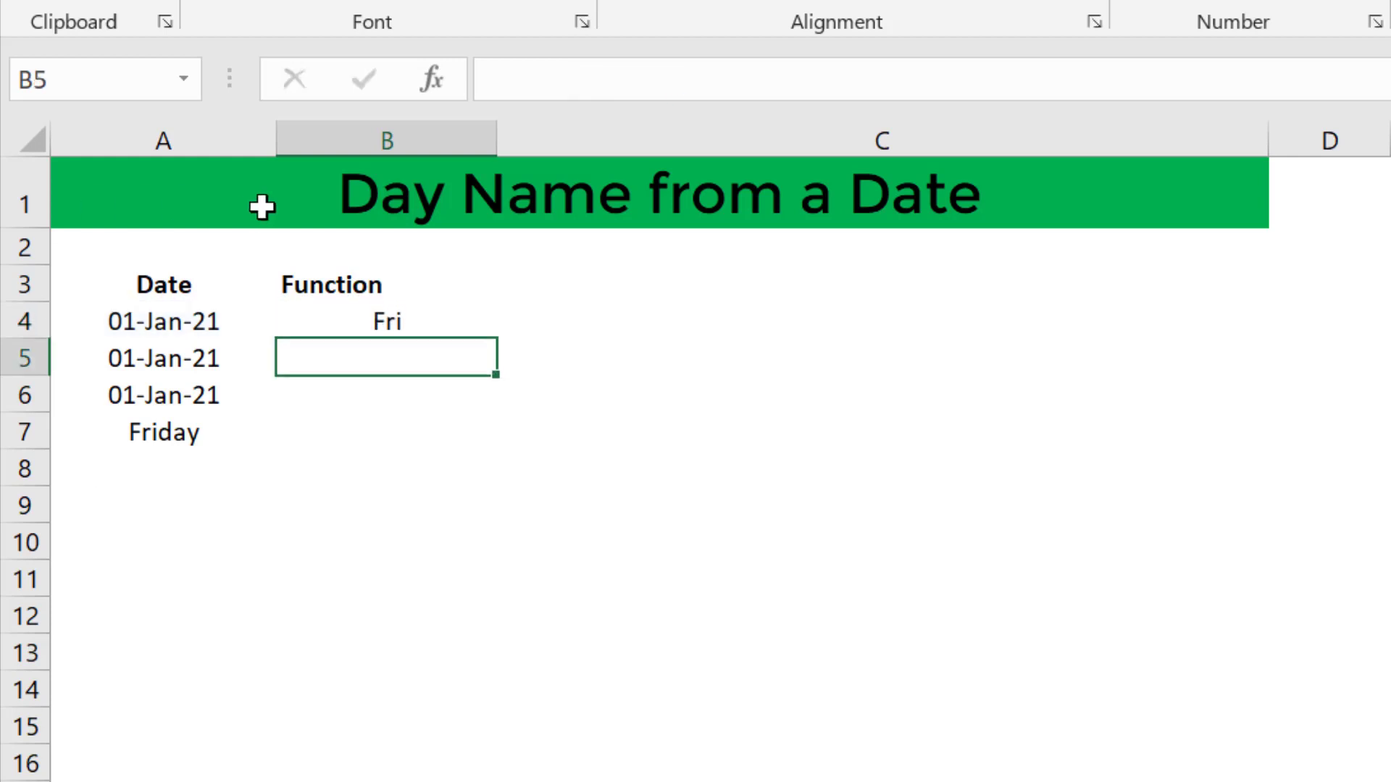
{"action": "key", "text": "Up"}
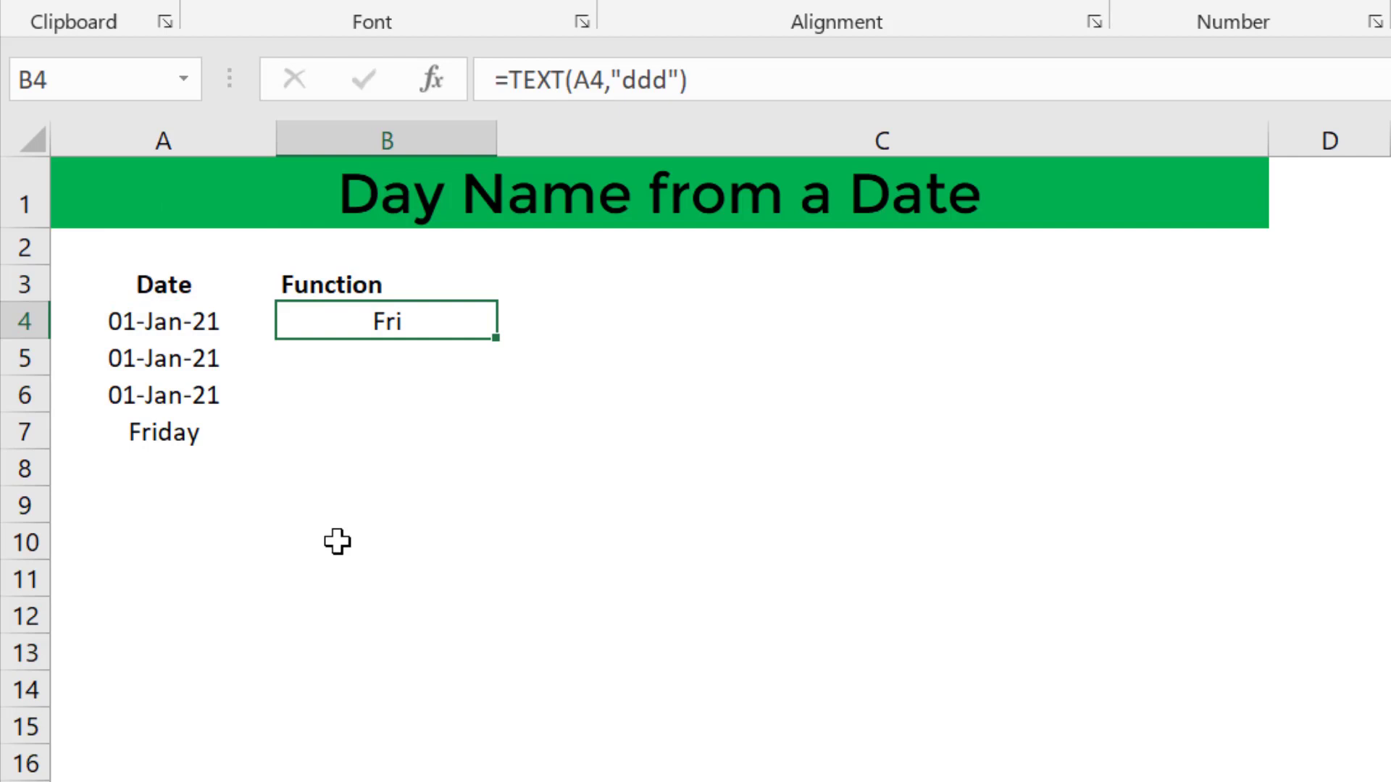
Enter =TEXT(A5,"dddd") in B5 so it shows Friday
{"action": "left_click", "coordinate": [356, 366]}
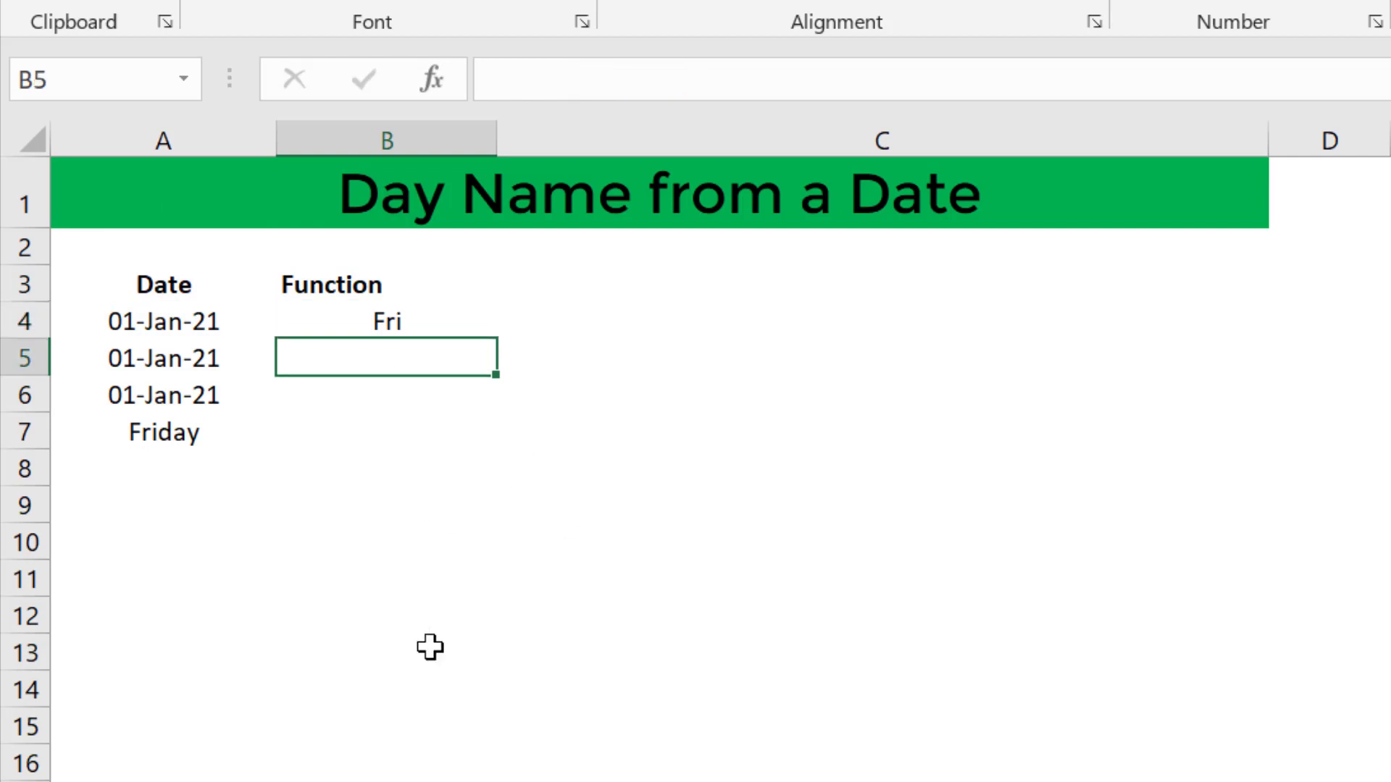
{"action": "type", "text": "=te"}
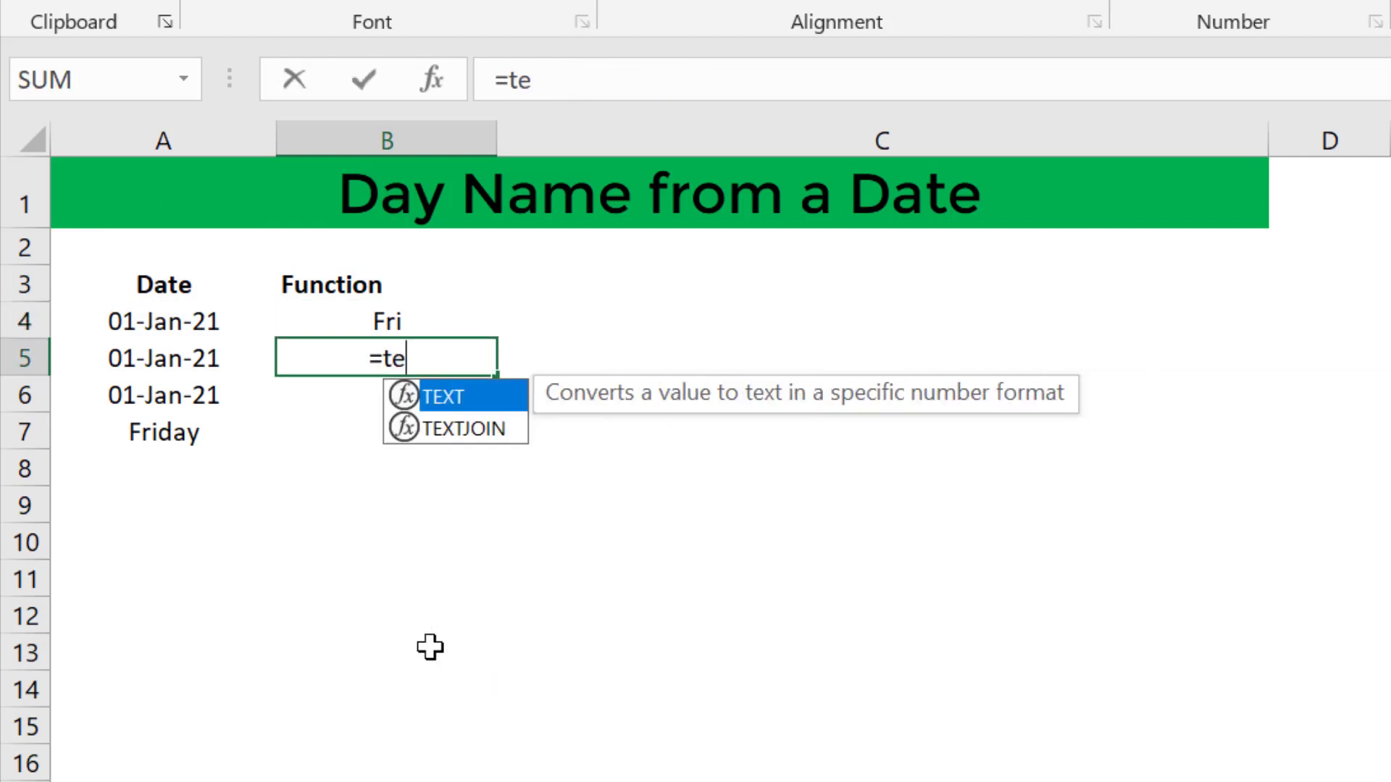
{"action": "type", "text": "xt"}
{"action": "key", "text": "Tab"}
{"action": "key", "text": "Left"}
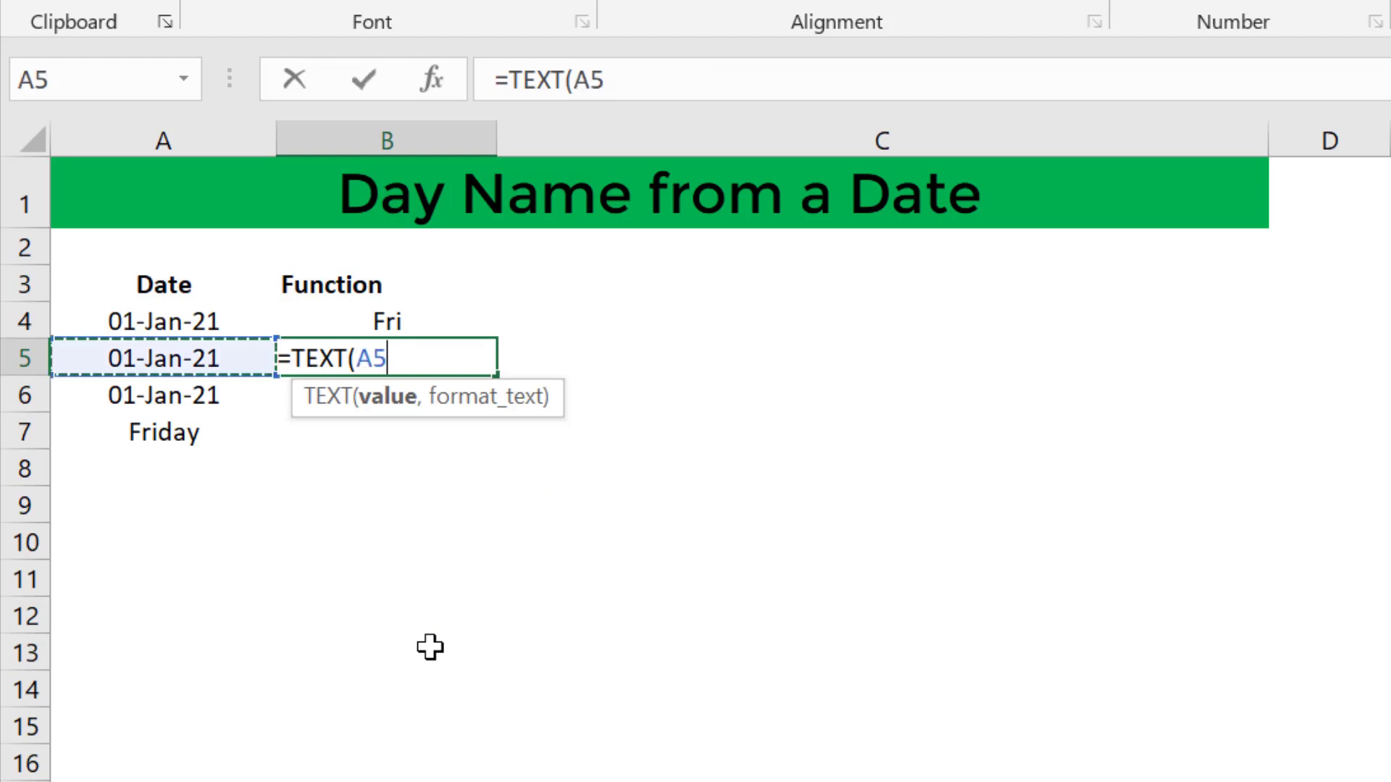
{"action": "type", "text": ",\""}
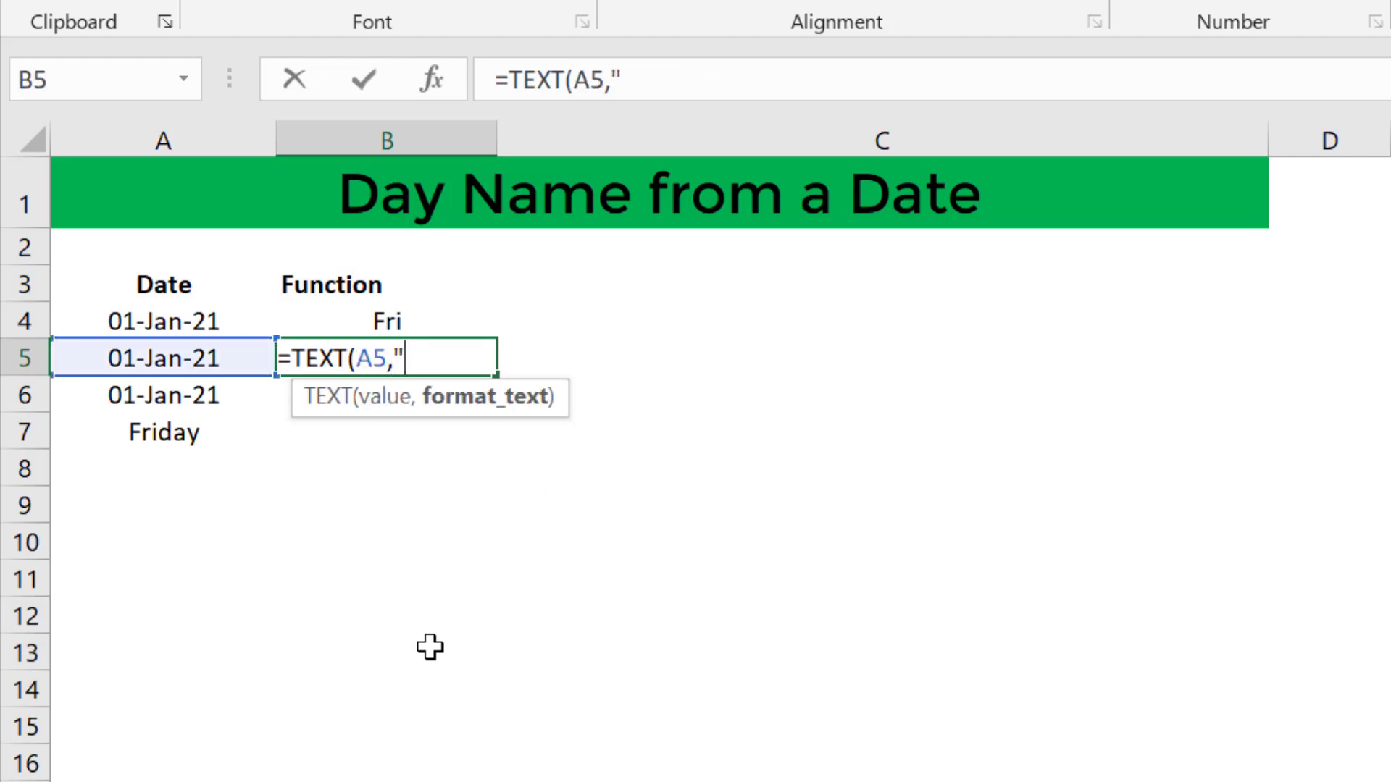
{"action": "type", "text": "dddd"}
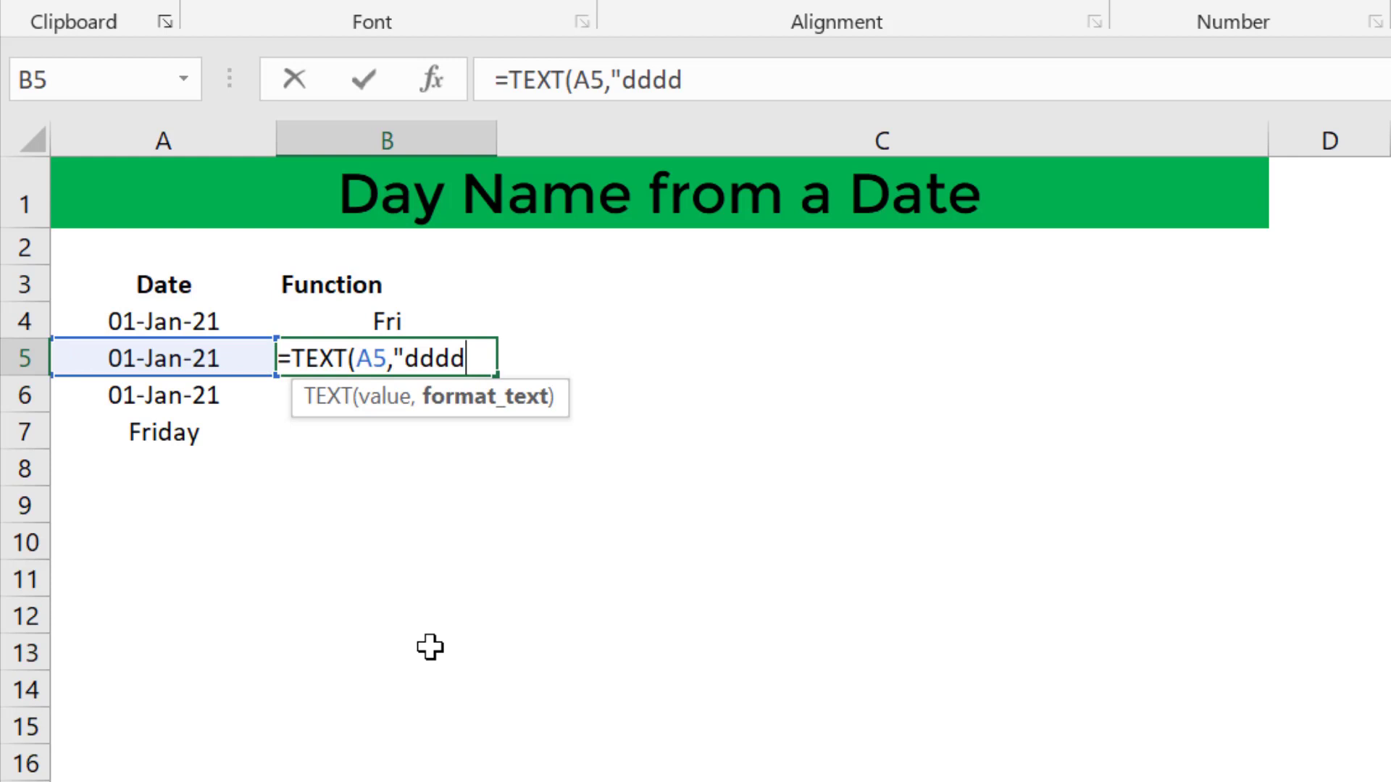
{"action": "type", "text": "\")"}
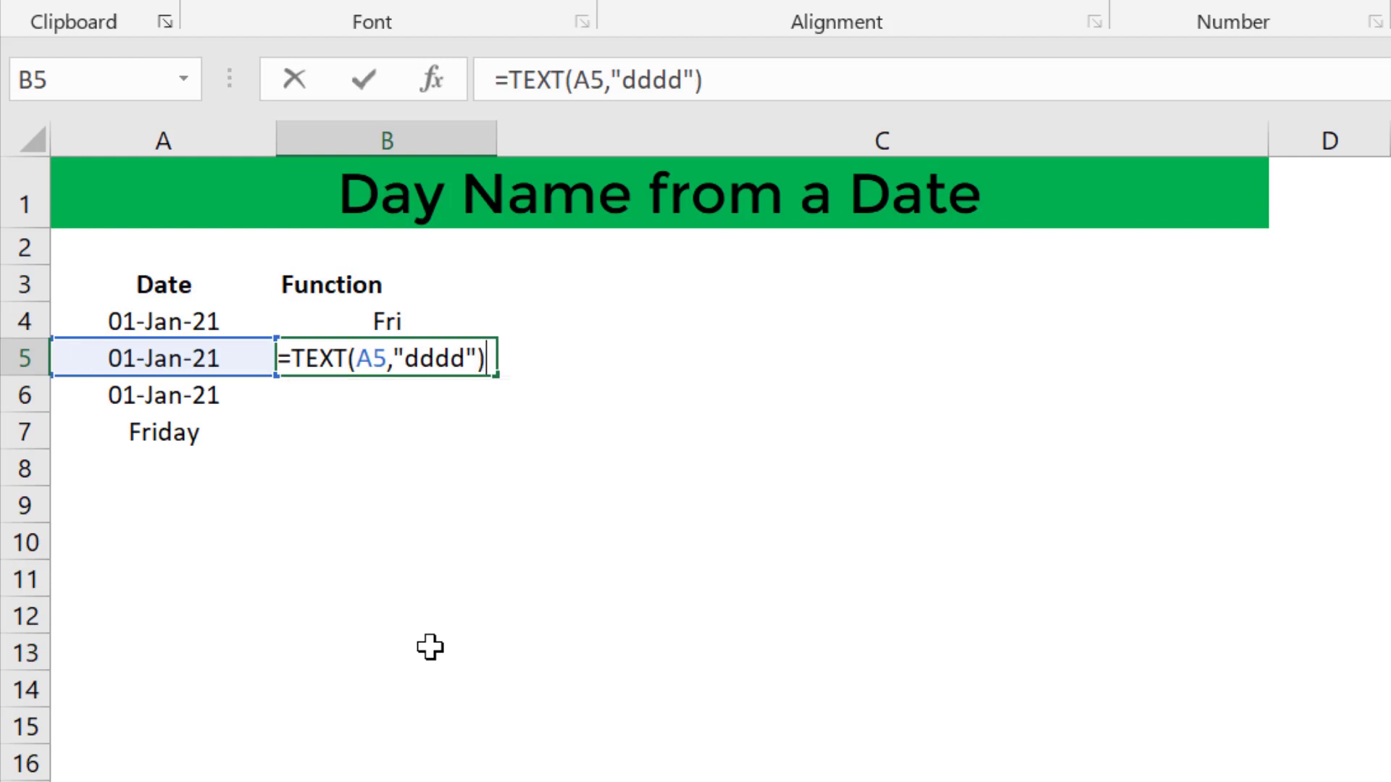
{"action": "key", "text": "Return"}
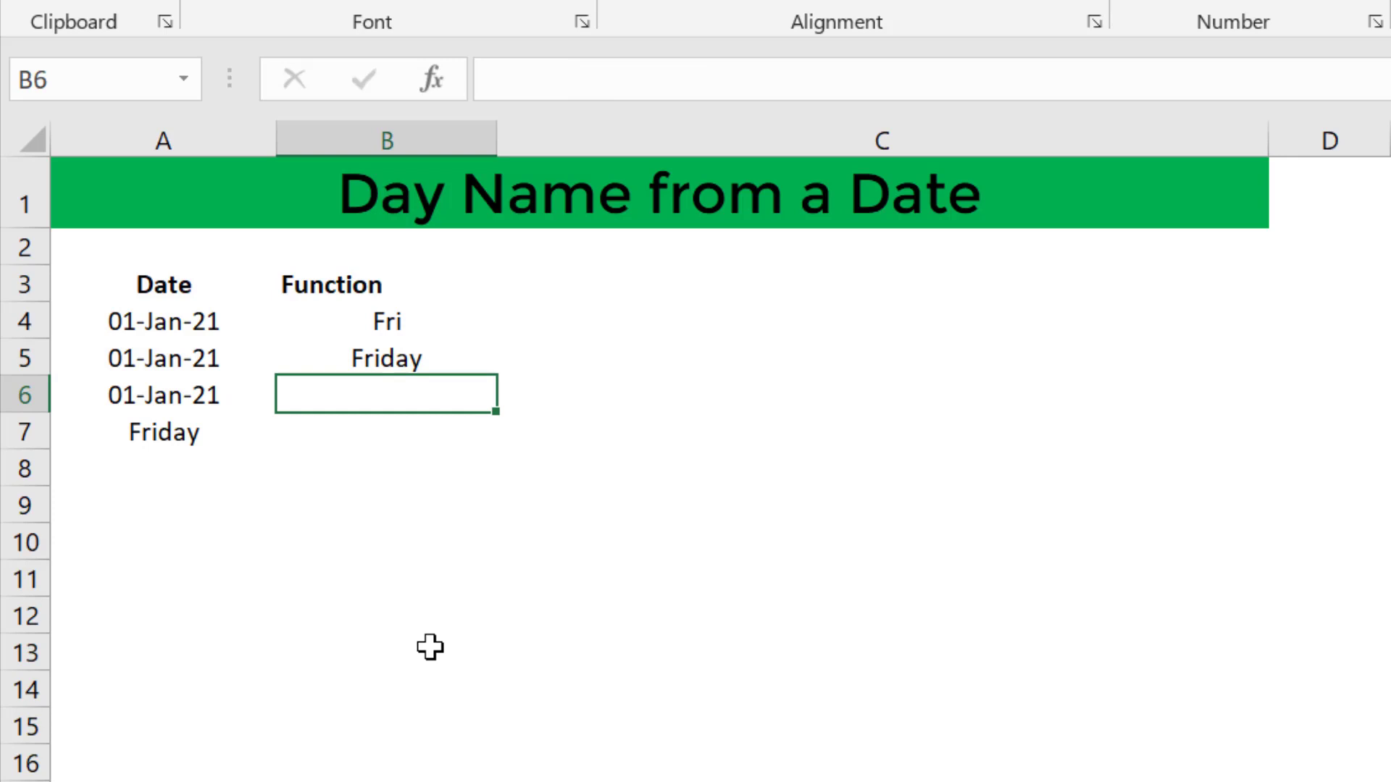
Compare the B4 and B5 formulas, then select B6
{"action": "left_click", "coordinate": [389, 335]}
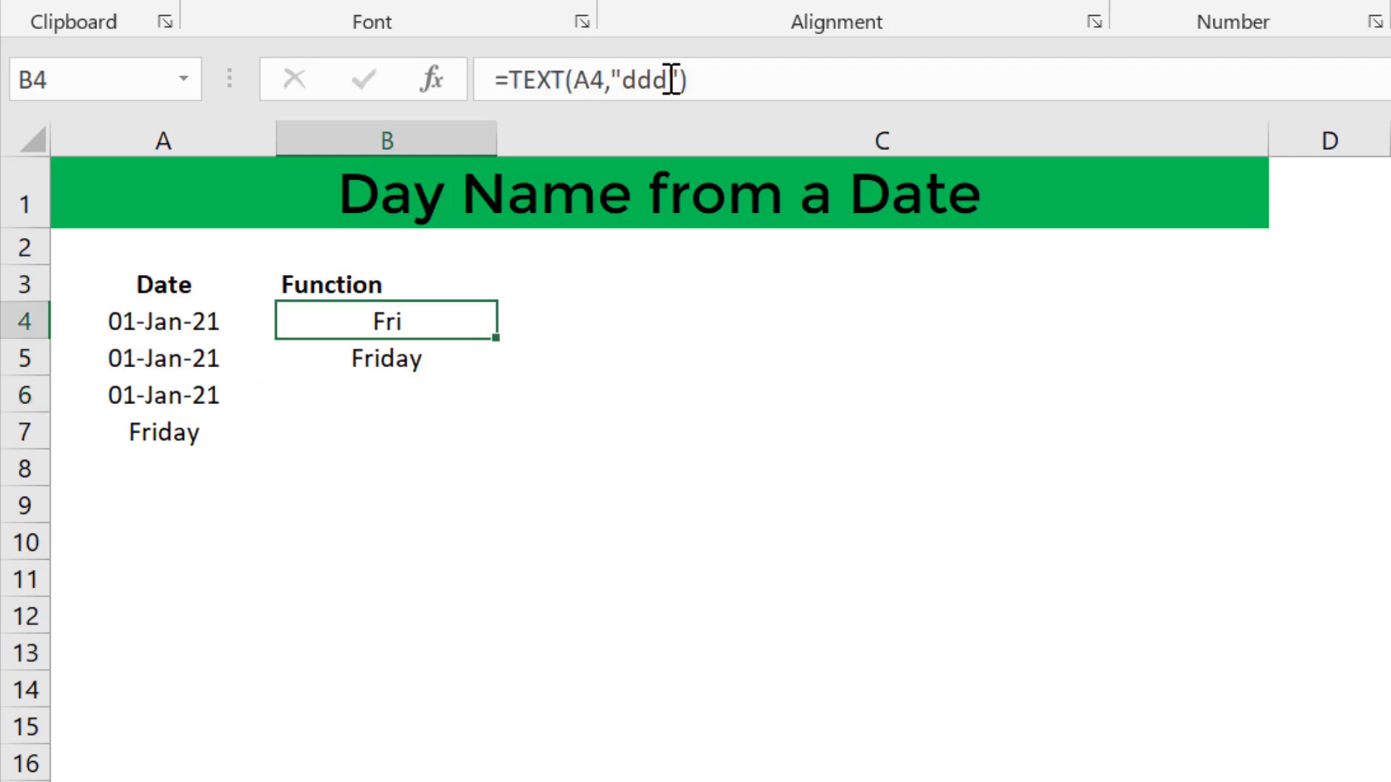
{"action": "left_click", "coordinate": [394, 362]}
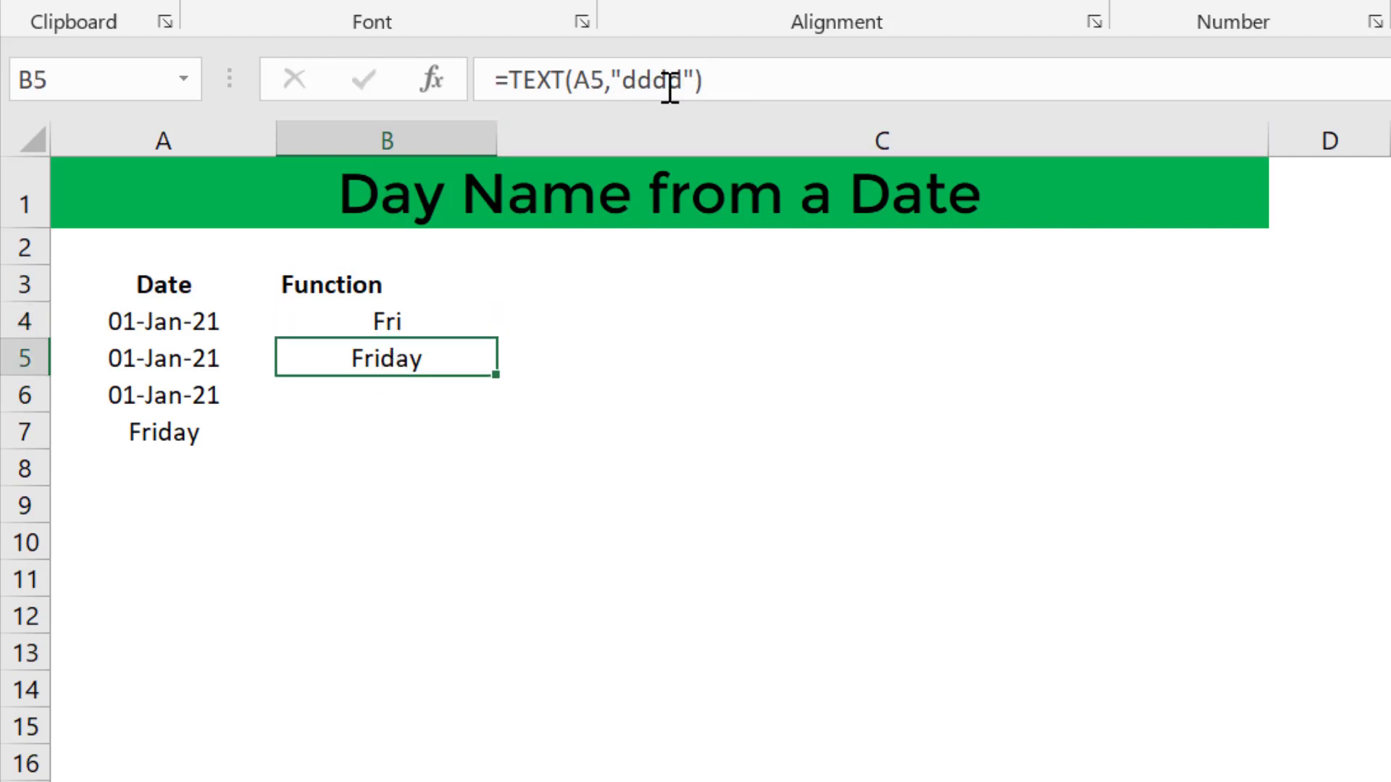
{"action": "left_click", "coordinate": [410, 392]}
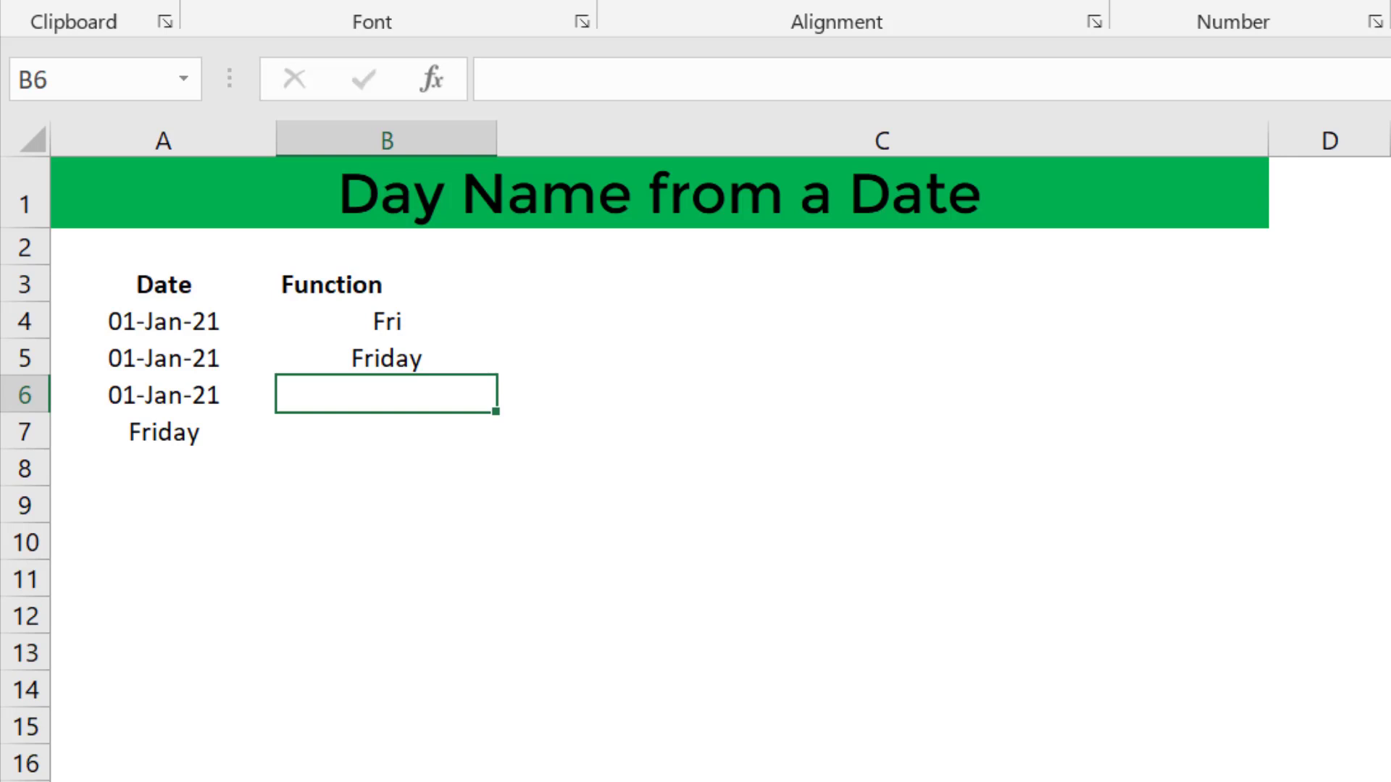
{"action": "type", "text": "=w"}
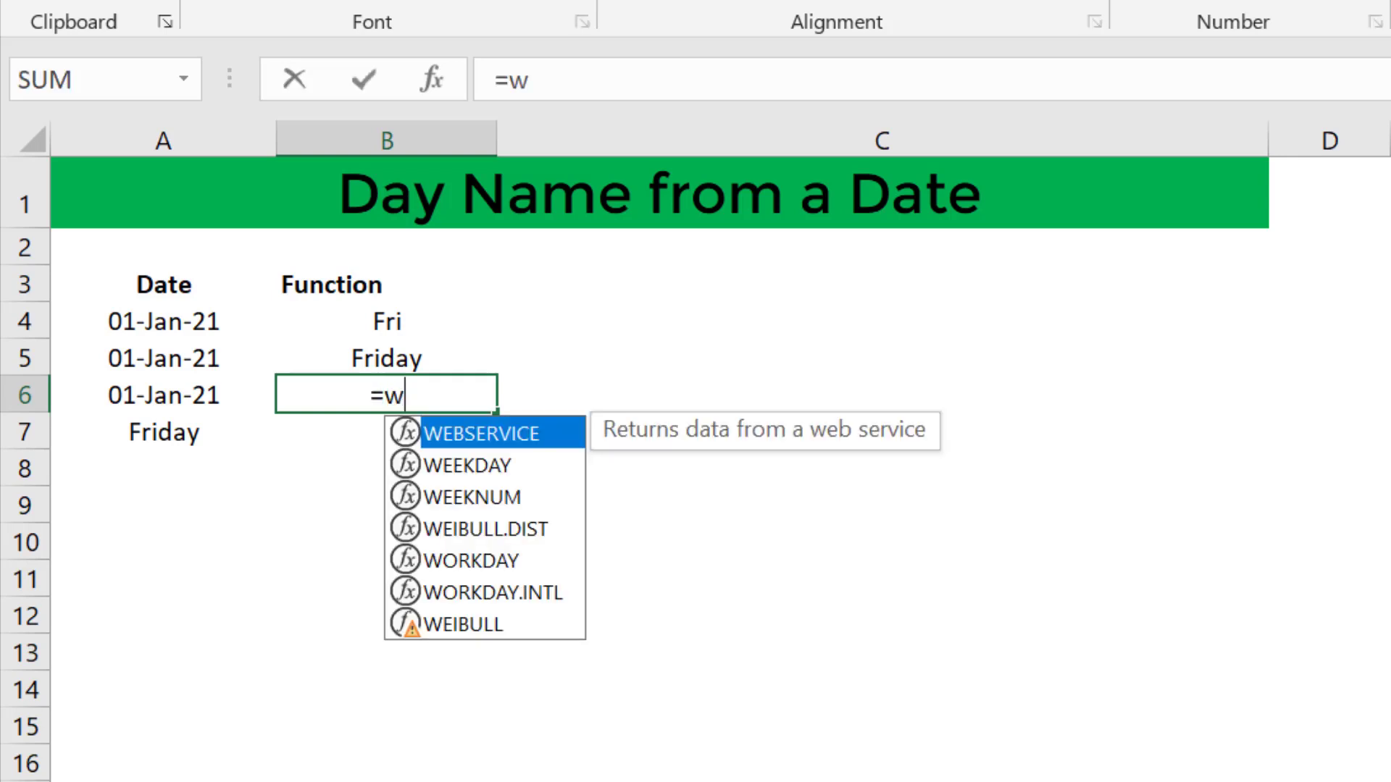
{"action": "type", "text": "eekd"}
{"action": "key", "text": "Tab"}
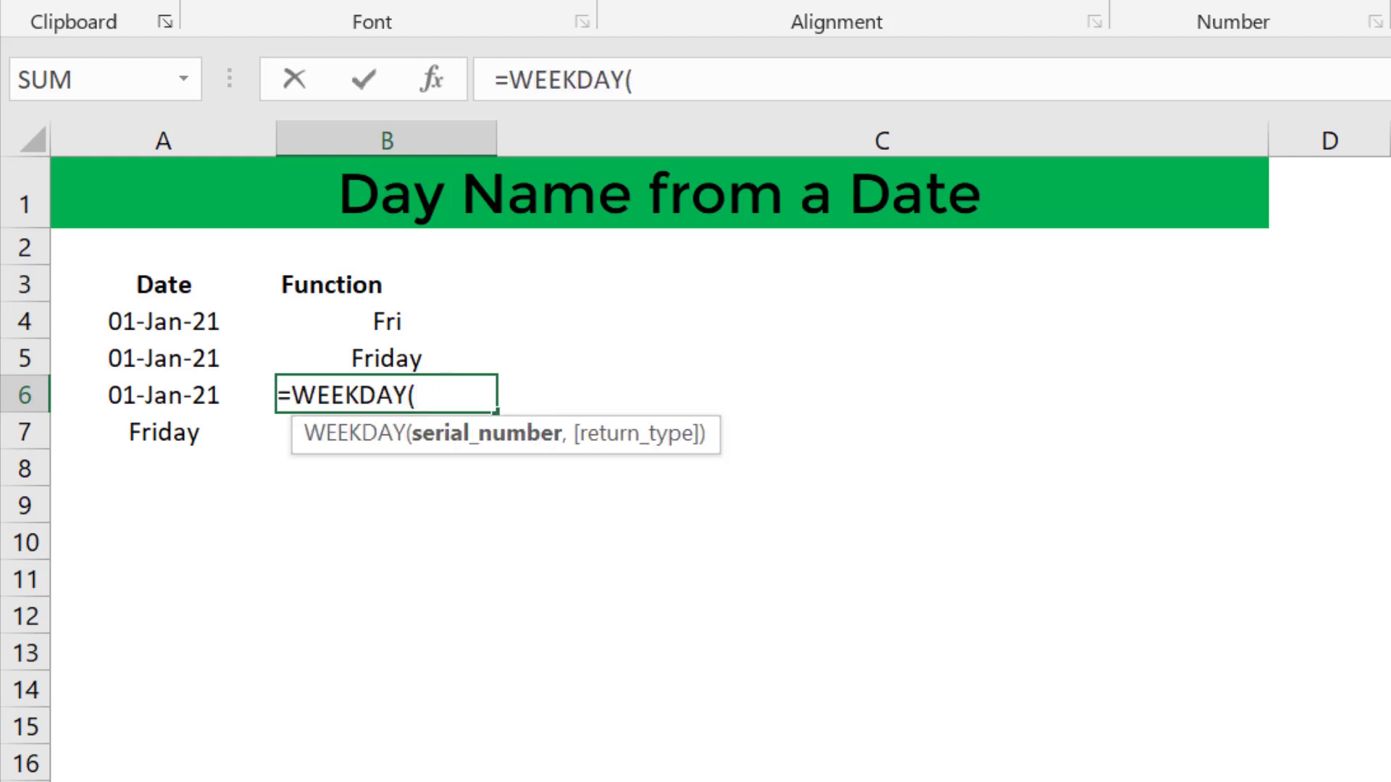
{"action": "key", "text": "Left"}
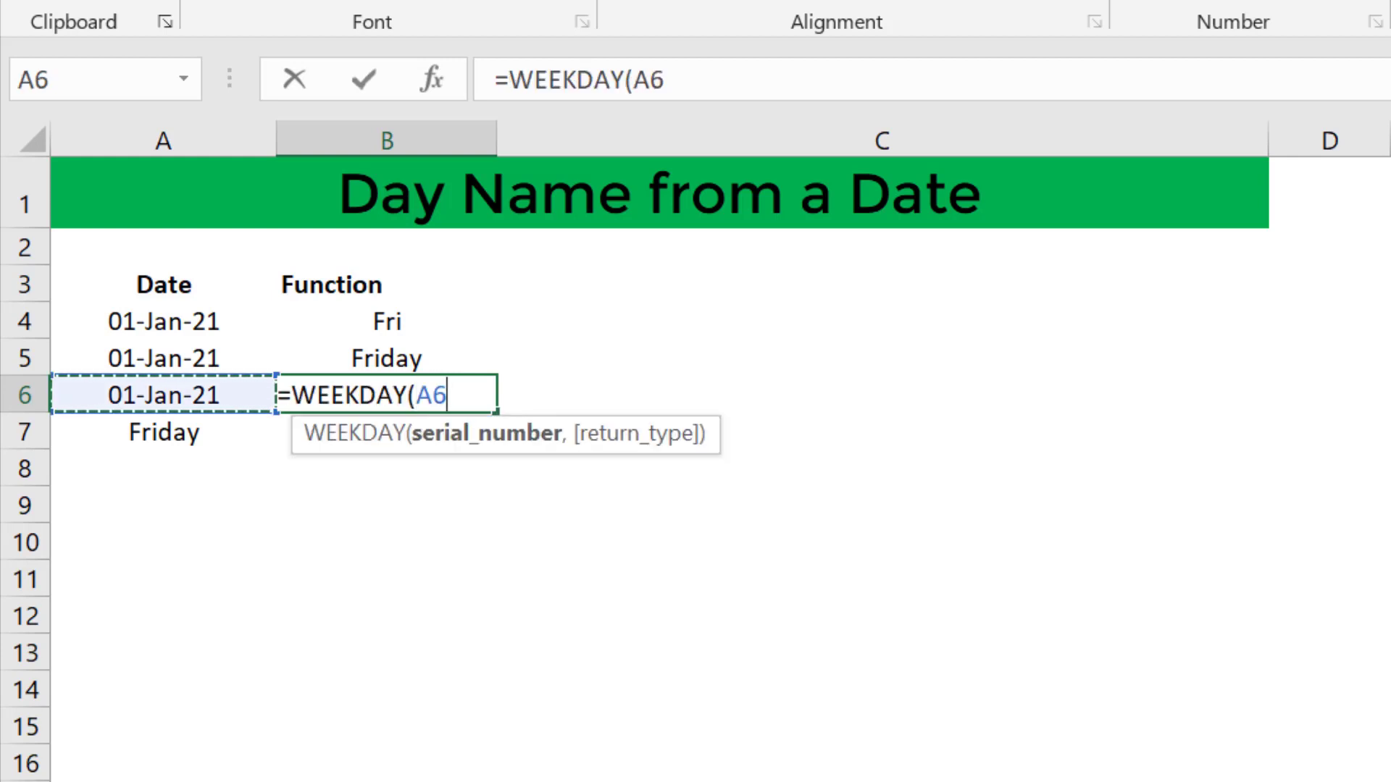
{"action": "type", "text": ","}
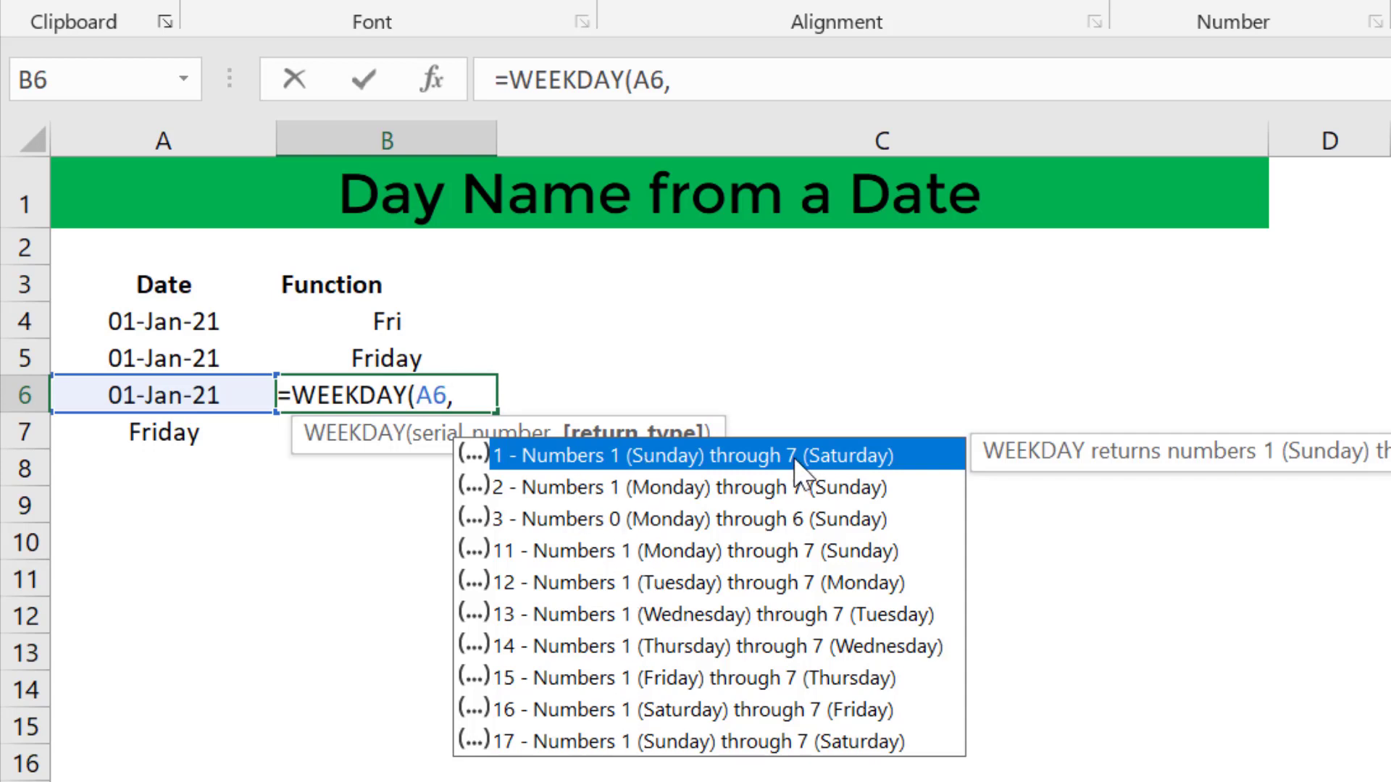
{"action": "key", "text": "Escape"}
{"action": "key", "text": "Escape"}
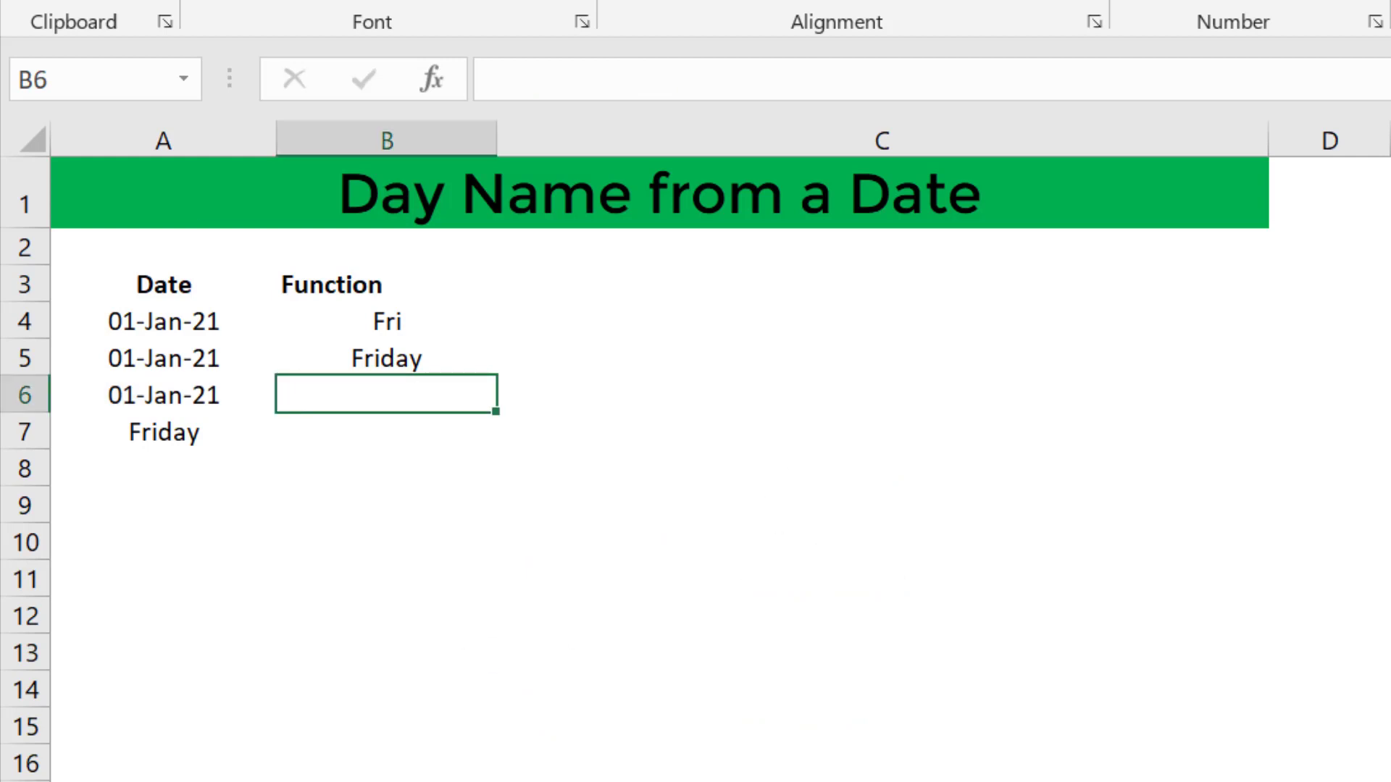
{"action": "key", "text": "Down"}
{"action": "key", "text": "Down"}
{"action": "key", "text": "Down"}
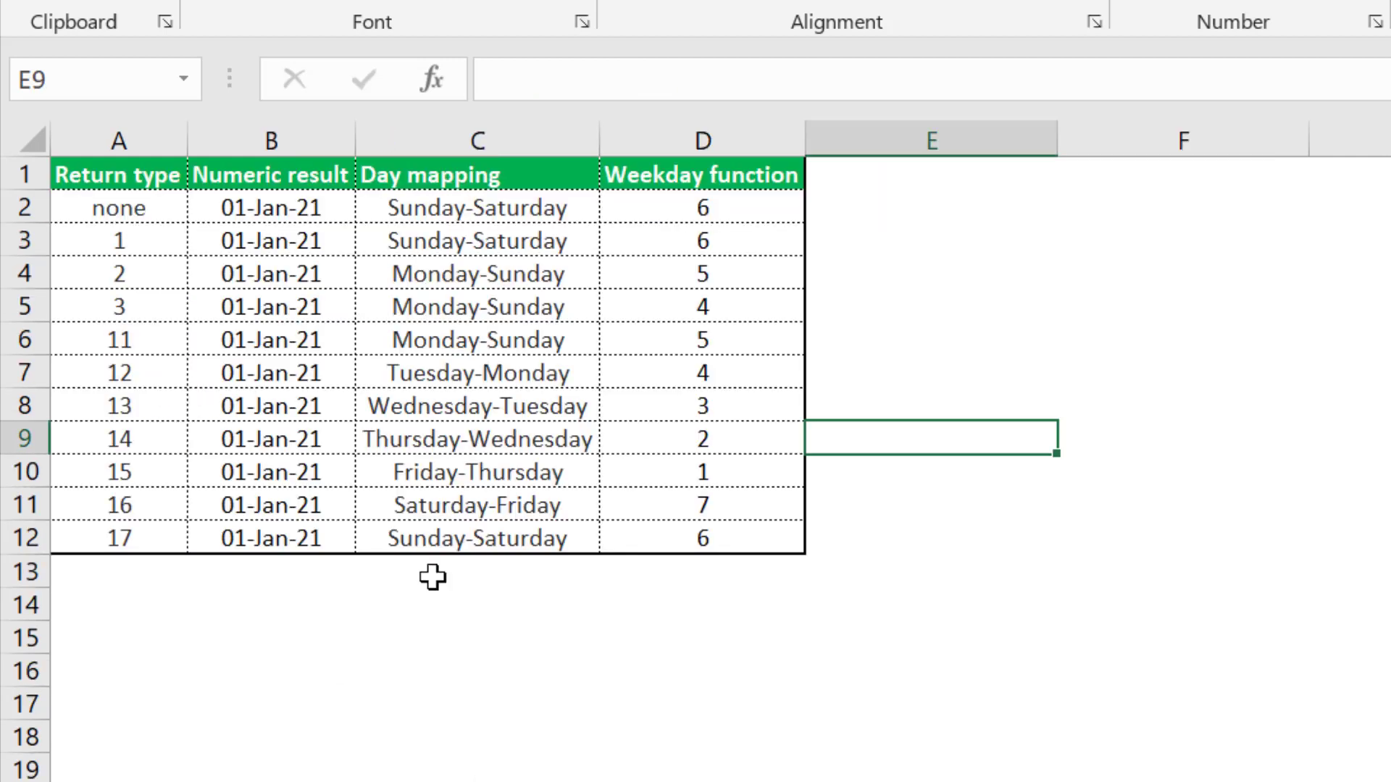
{"action": "left_click", "coordinate": [627, 436]}
{"action": "left_click_drag", "start_coordinate": [242, 203], "coordinate": [248, 539]}
{"action": "key", "text": "ctrl+b"}
{"action": "left_click", "coordinate": [385, 686]}
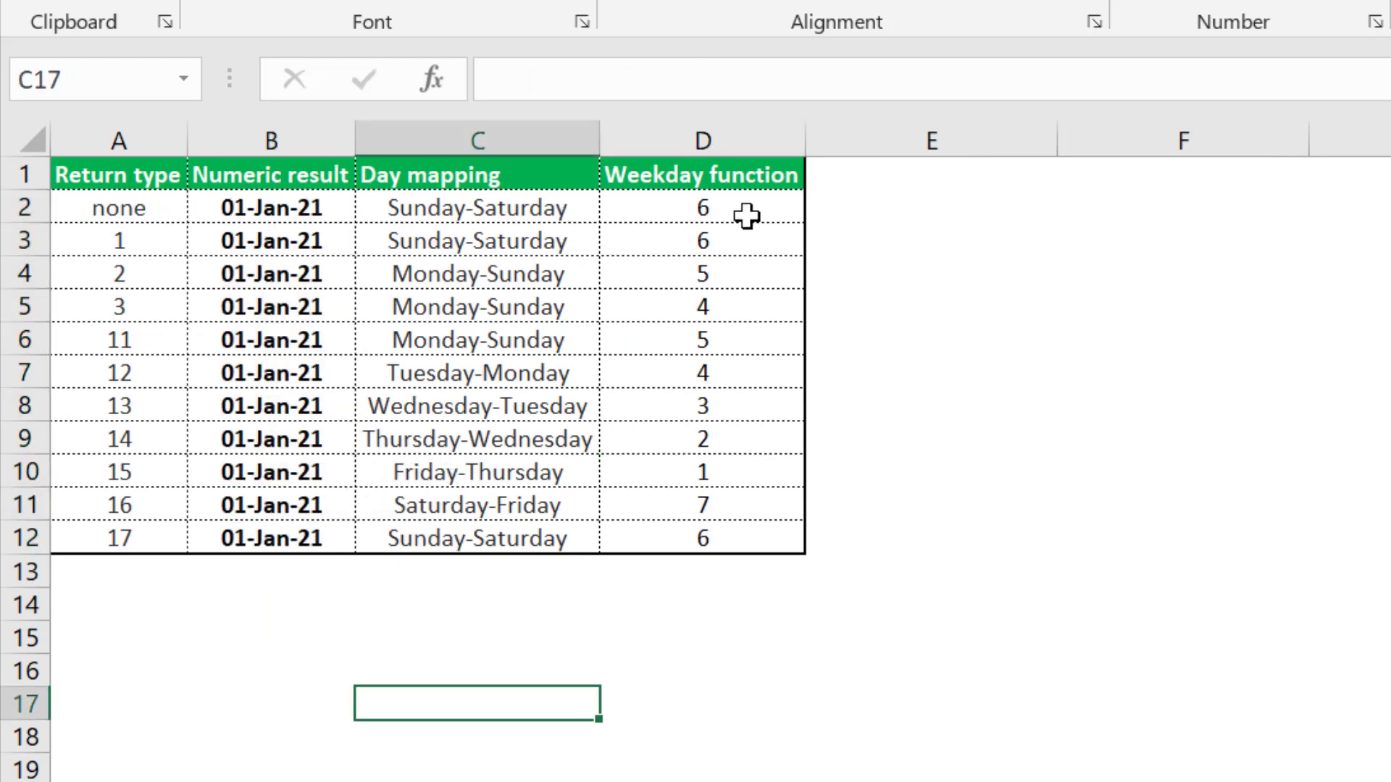
{"action": "left_click", "coordinate": [750, 206]}
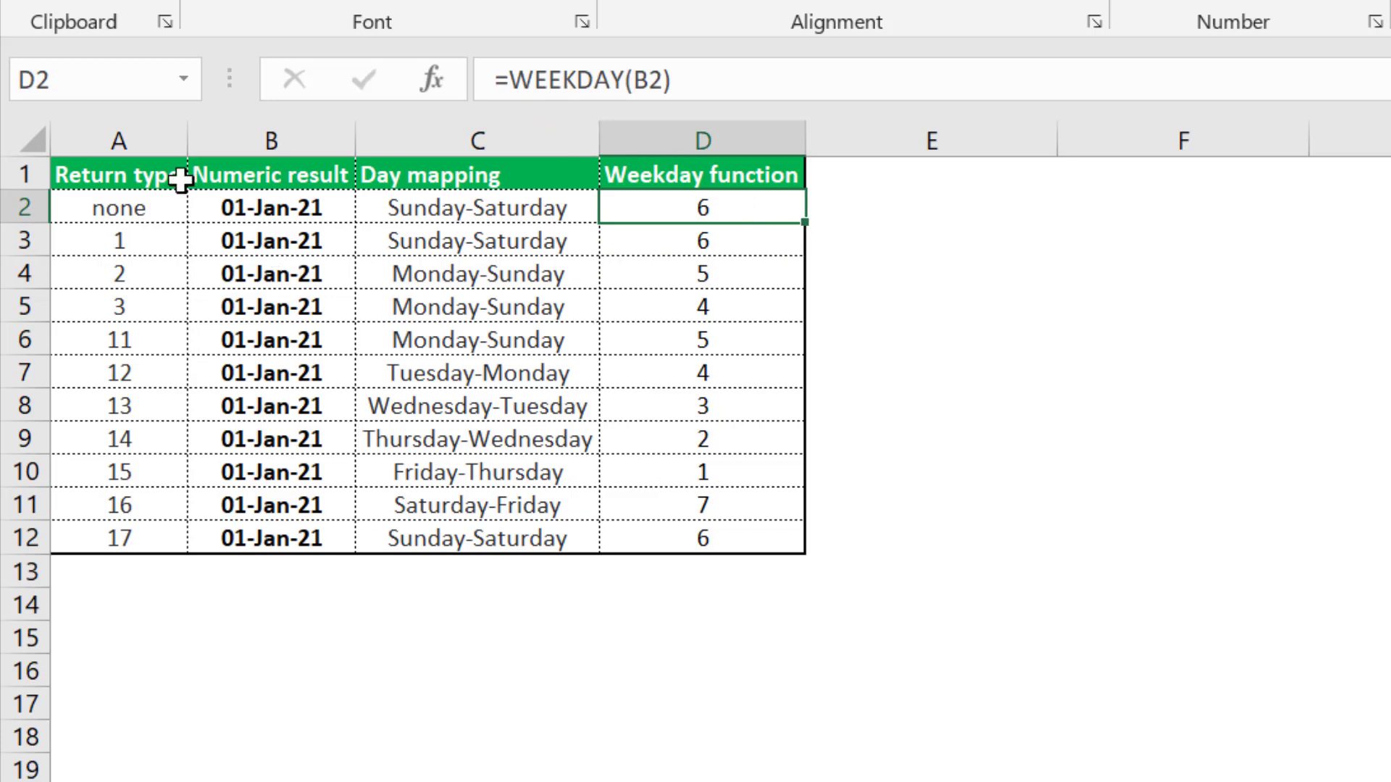
{"action": "left_click", "coordinate": [145, 210]}
{"action": "left_click", "coordinate": [857, 215]}
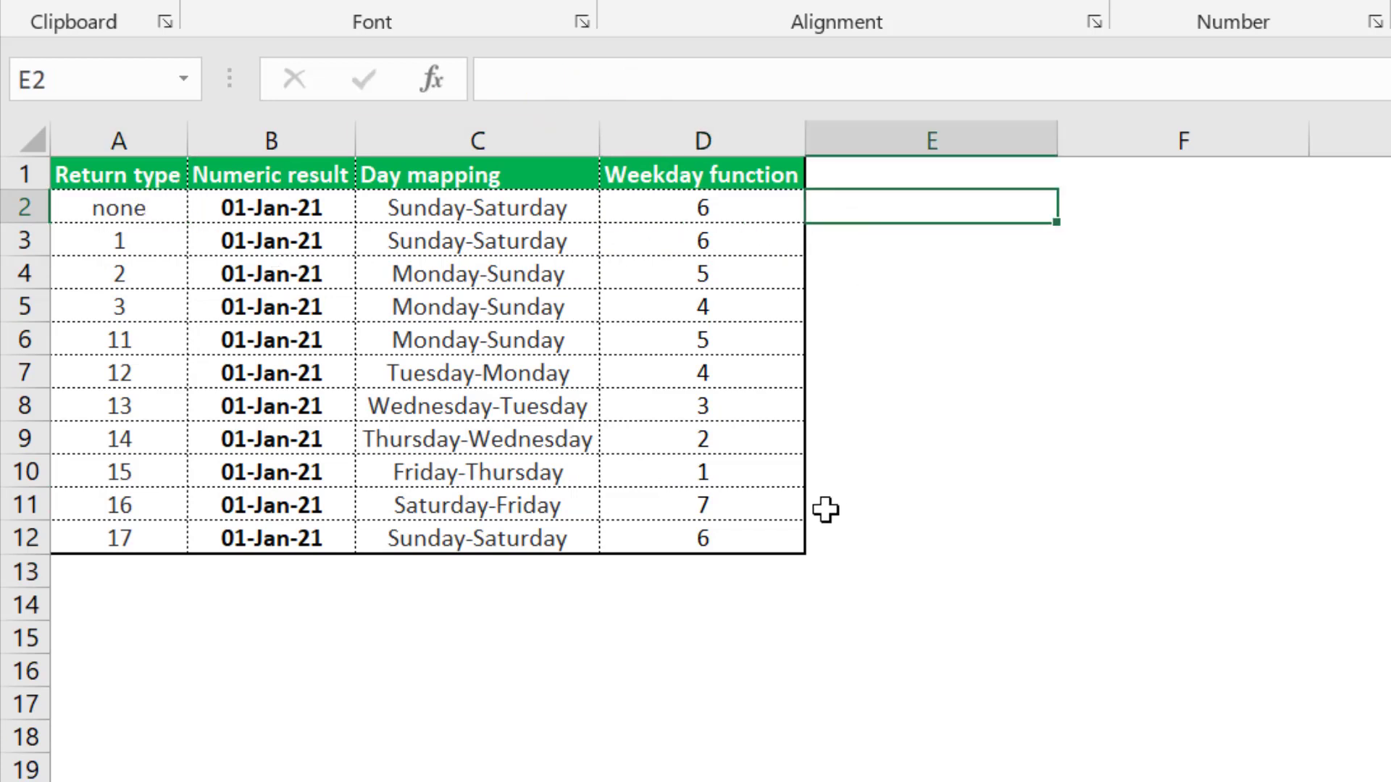
{"action": "type", "text": "=weekday"}
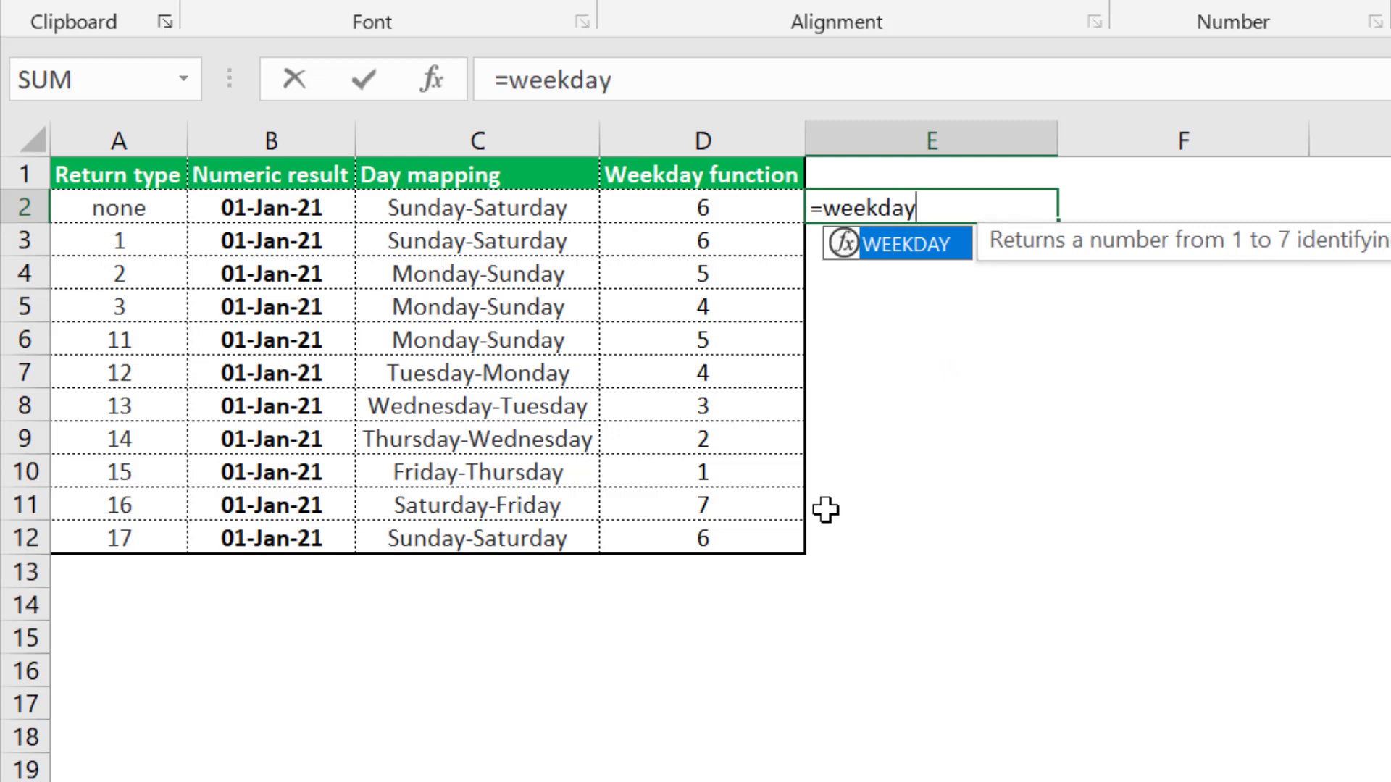
{"action": "key", "text": "Tab"}
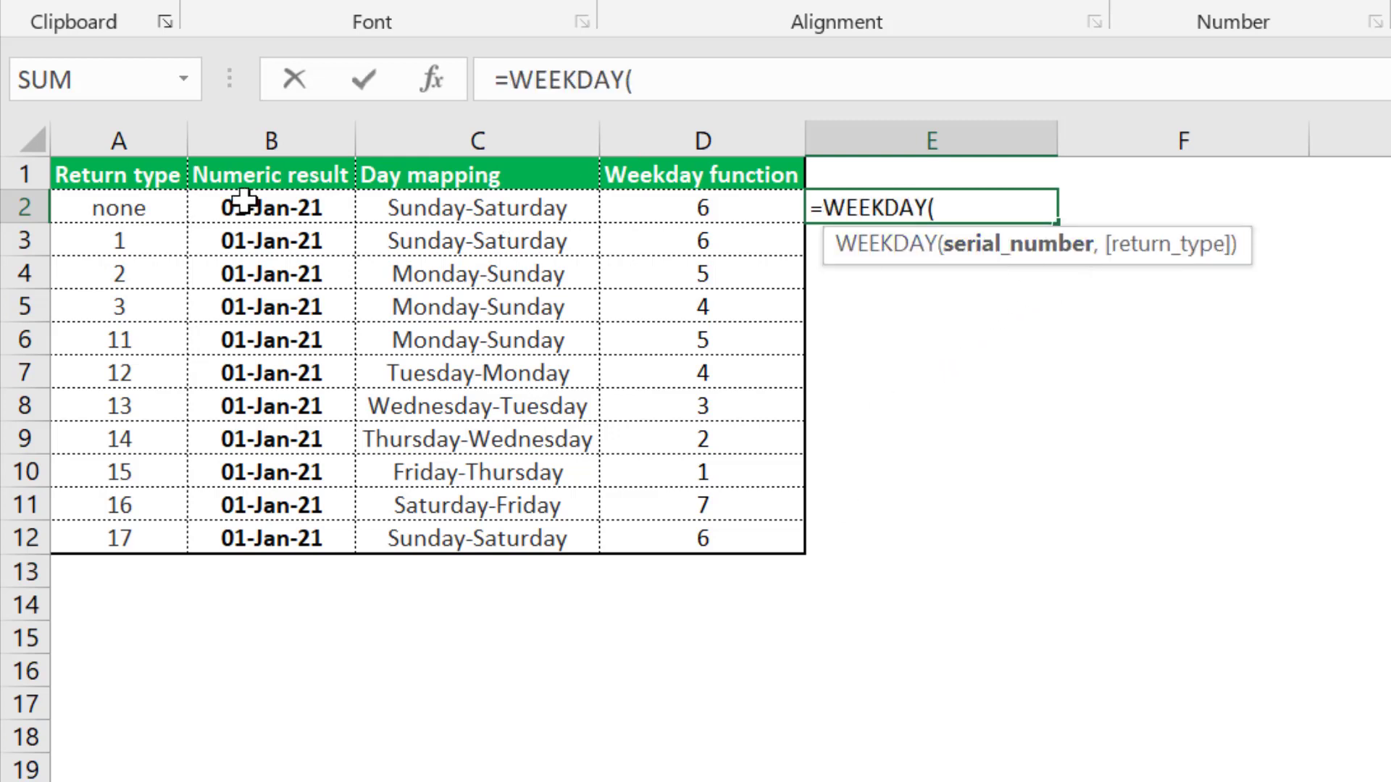
{"action": "left_click", "coordinate": [262, 211]}
{"action": "type", "text": ","}
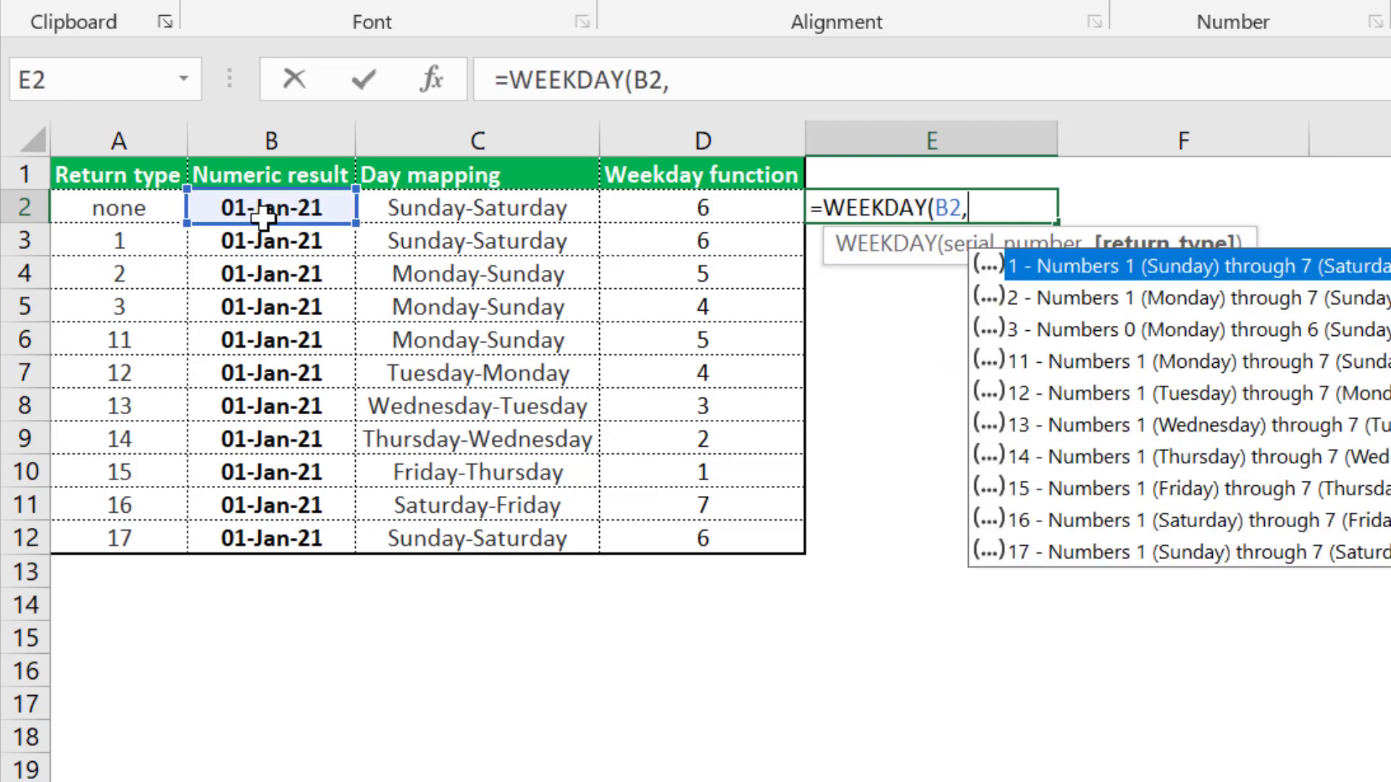
{"action": "key", "text": "Escape"}
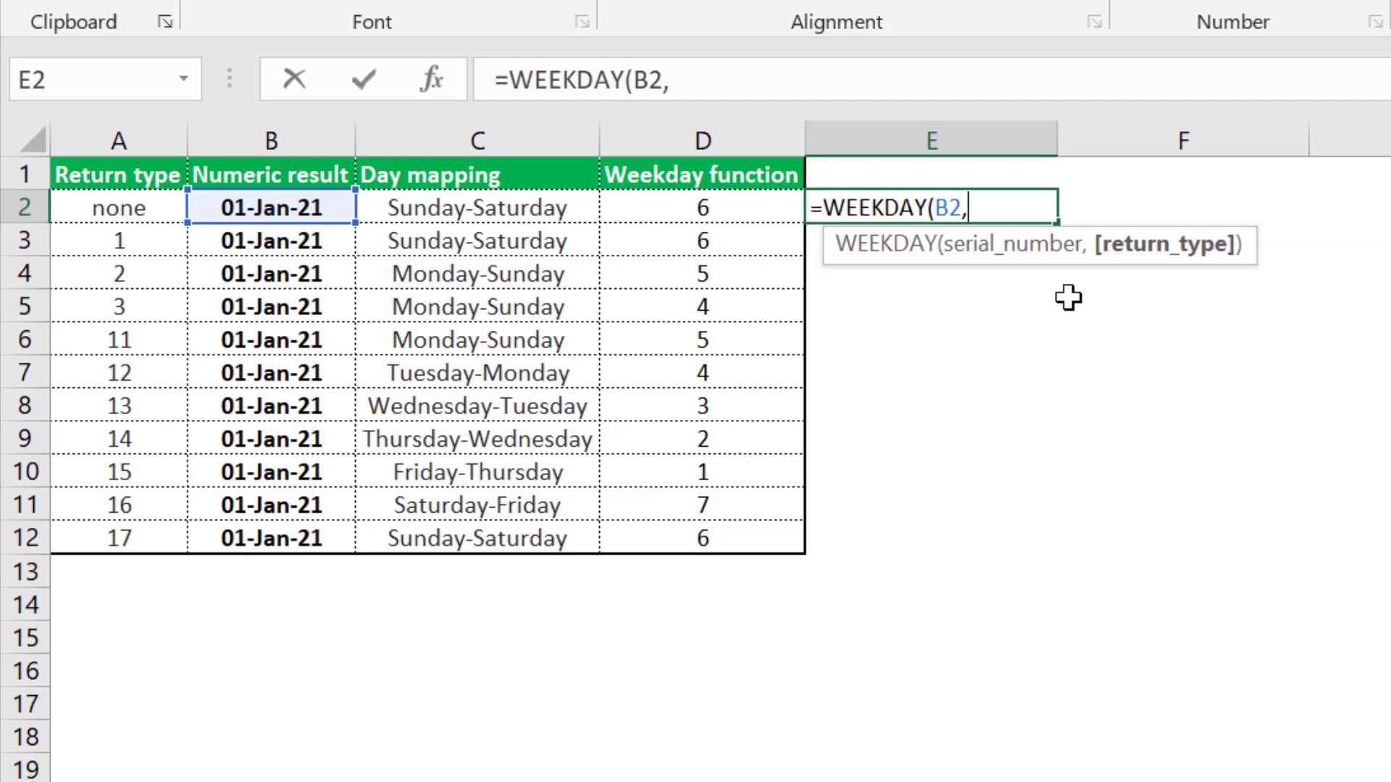
{"action": "key", "text": "Escape"}
Review the return type codes listed in A2:A12
{"action": "left_click", "coordinate": [107, 196]}
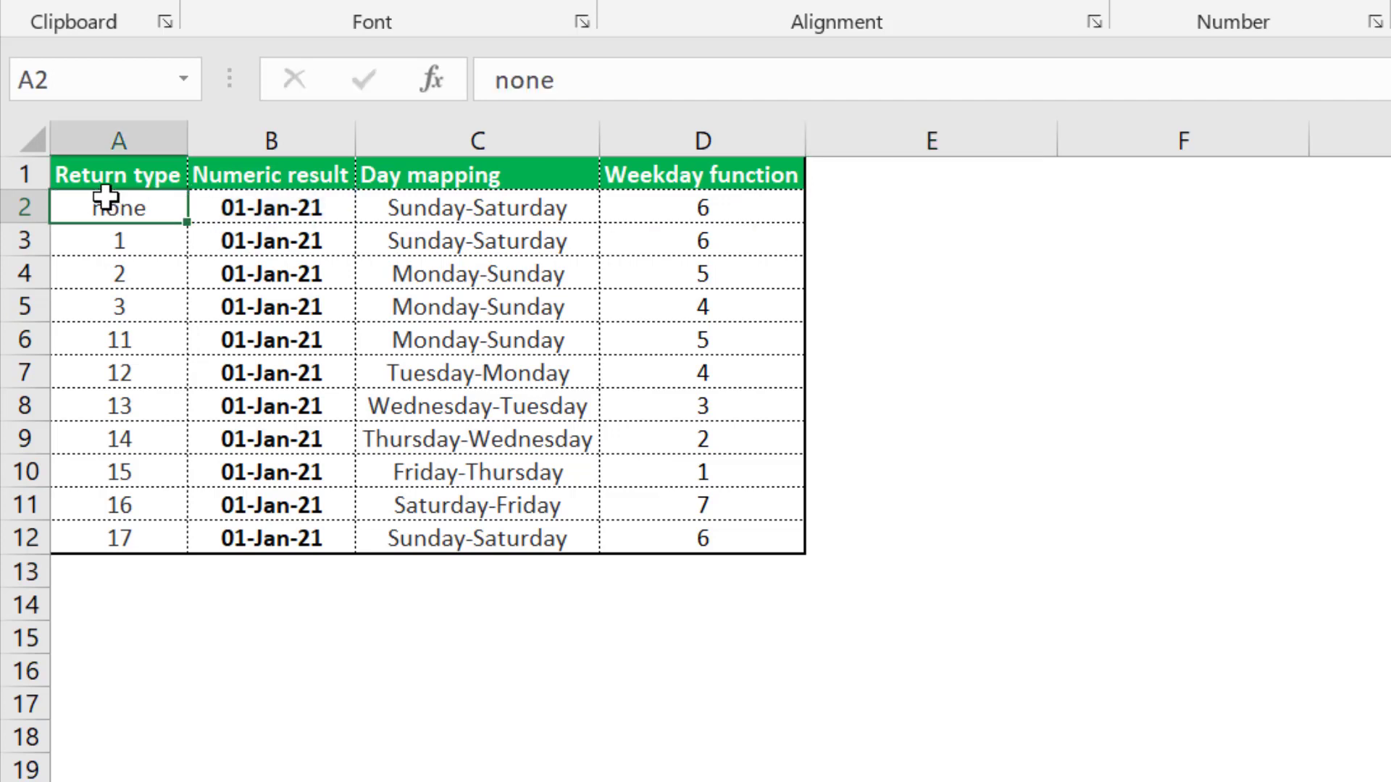
{"action": "left_click", "coordinate": [137, 304]}
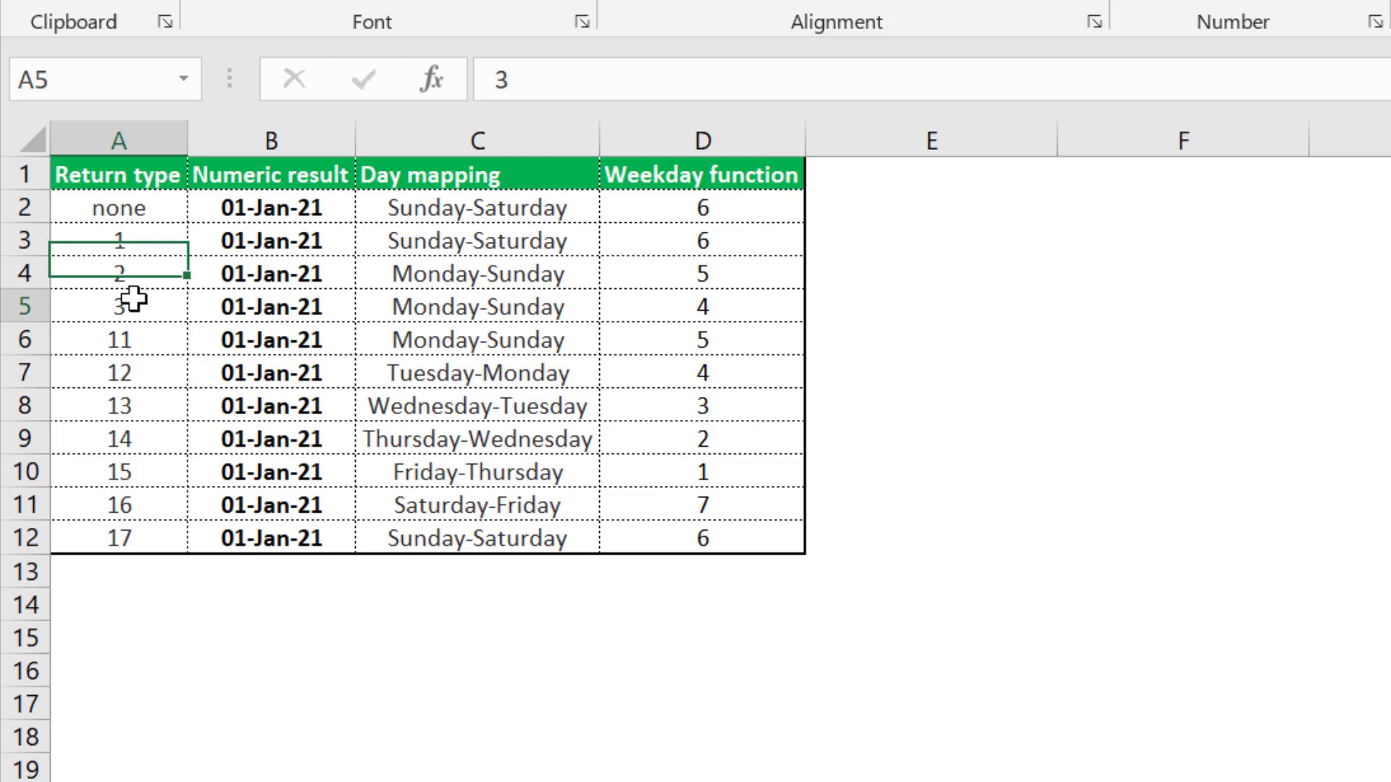
{"action": "left_click", "coordinate": [90, 544]}
{"action": "left_click_drag", "start_coordinate": [148, 243], "coordinate": [165, 523]}
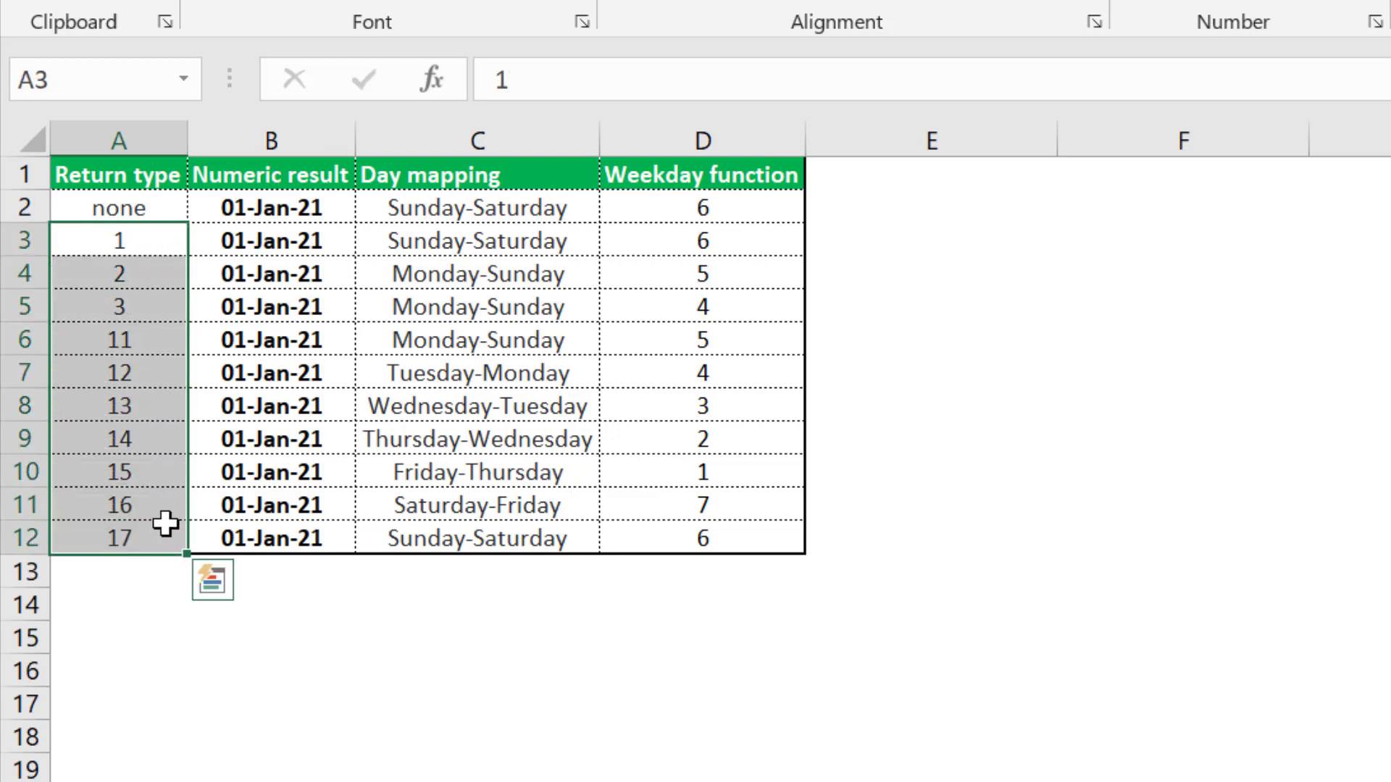
{"action": "left_click", "coordinate": [109, 218]}
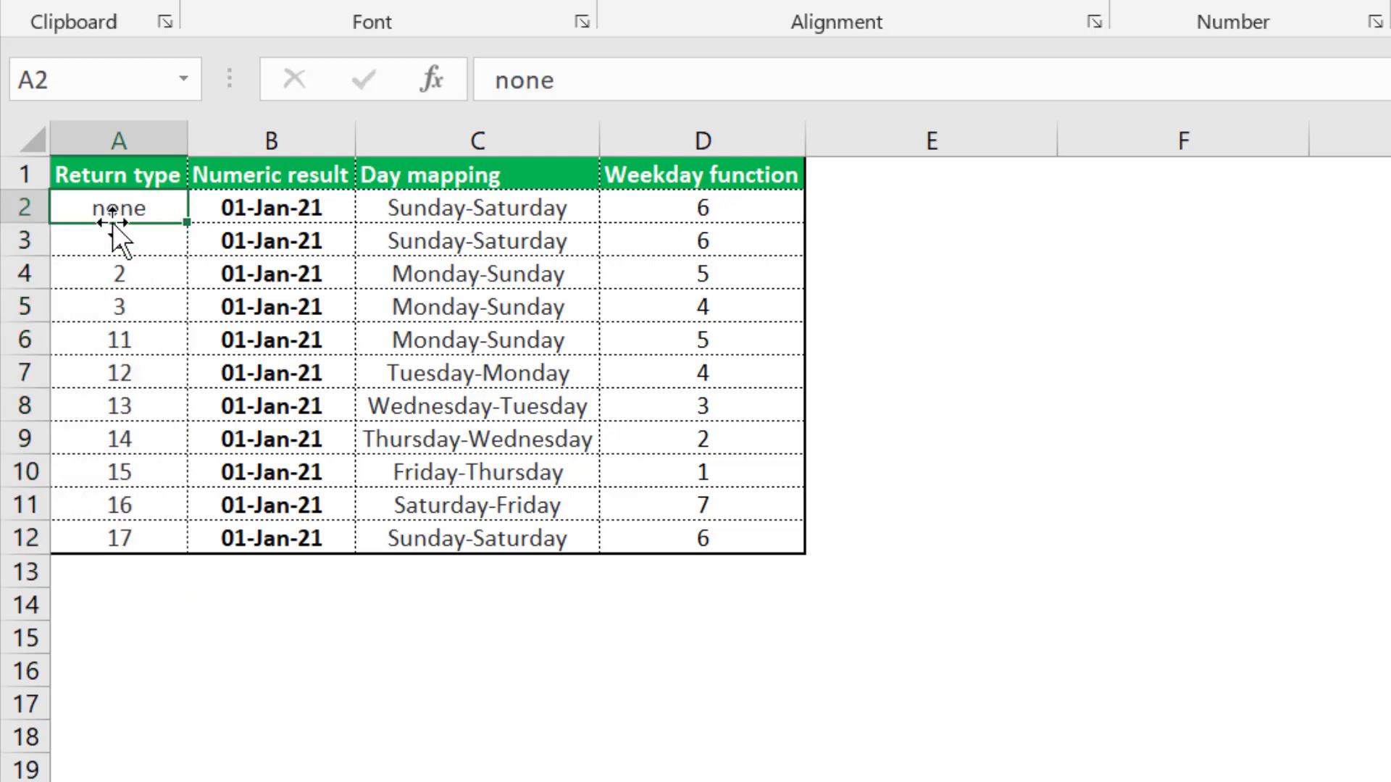
Check the day mappings for return types 1, 2 and 3
{"action": "left_click", "coordinate": [481, 243]}
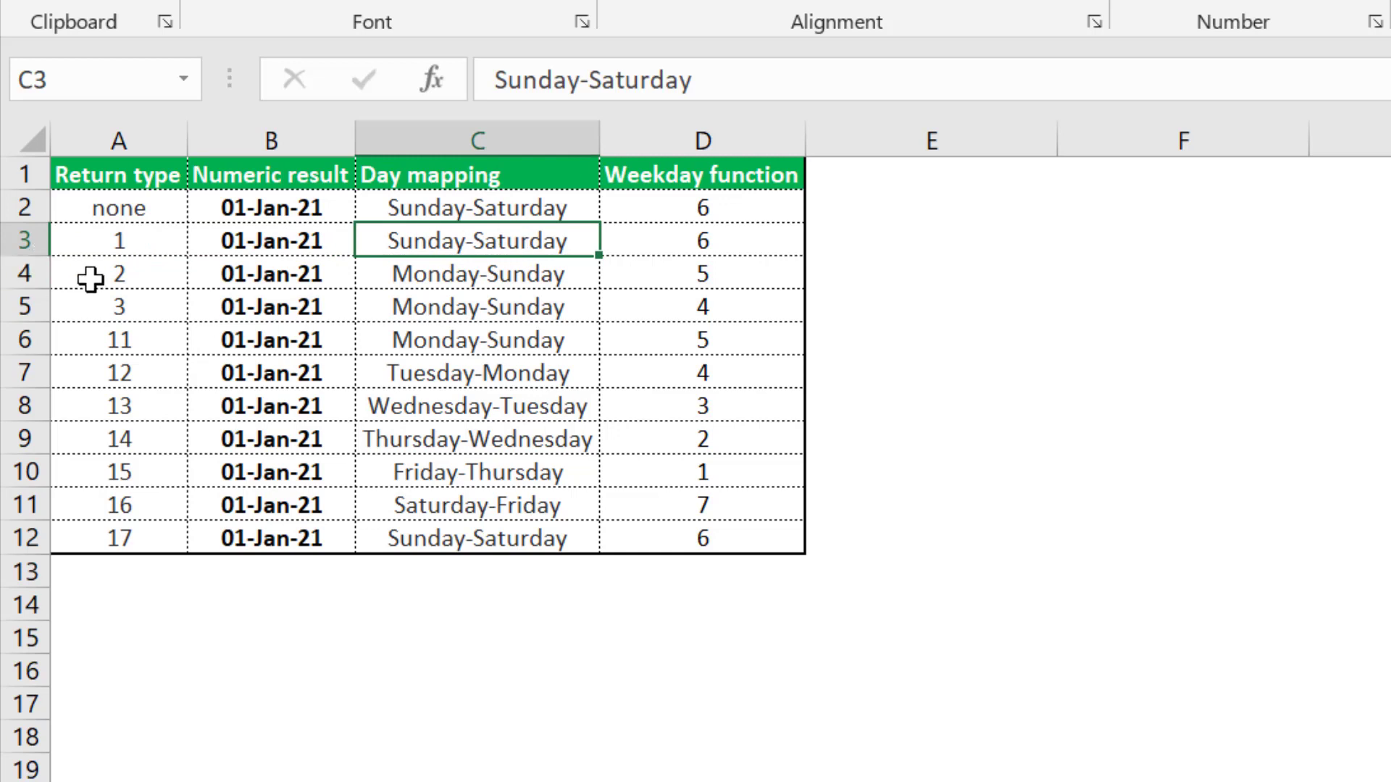
{"action": "left_click", "coordinate": [120, 270]}
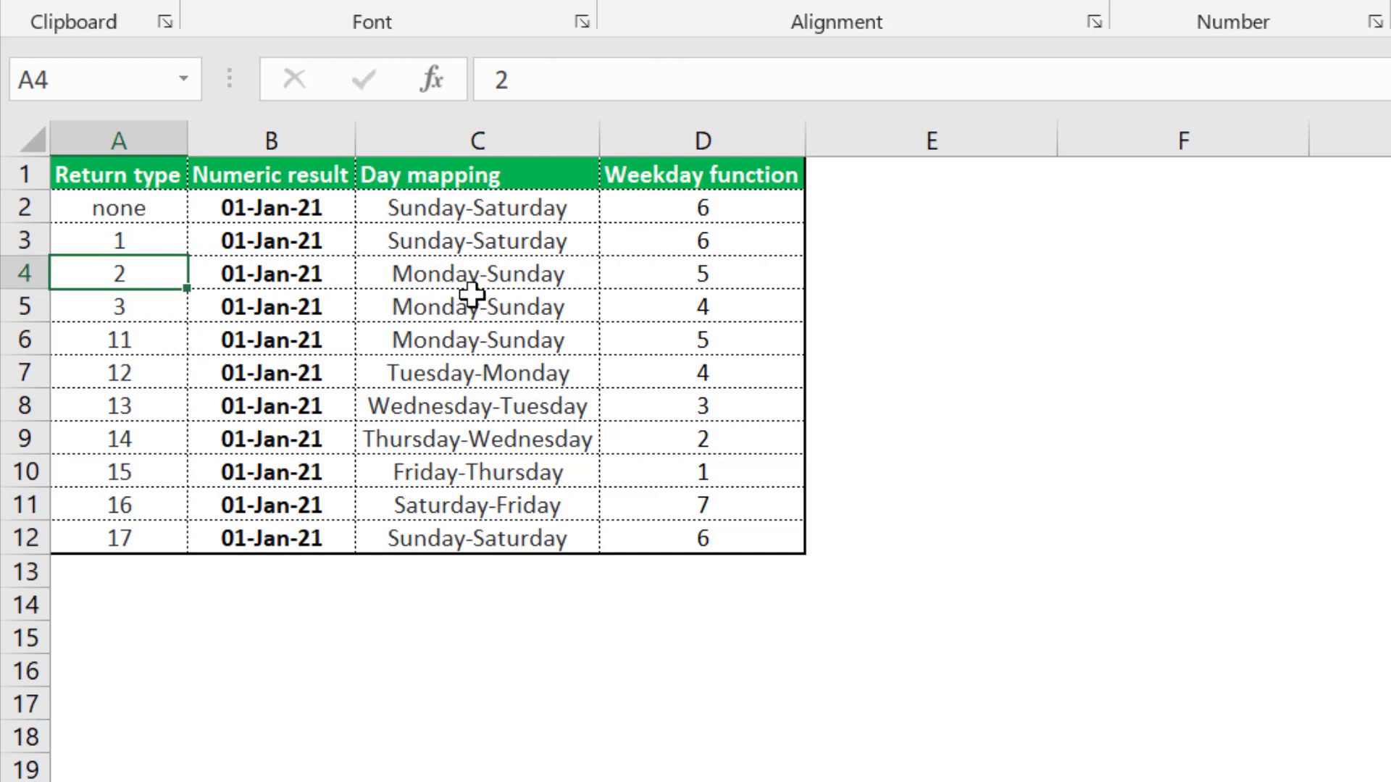
{"action": "left_click", "coordinate": [455, 281]}
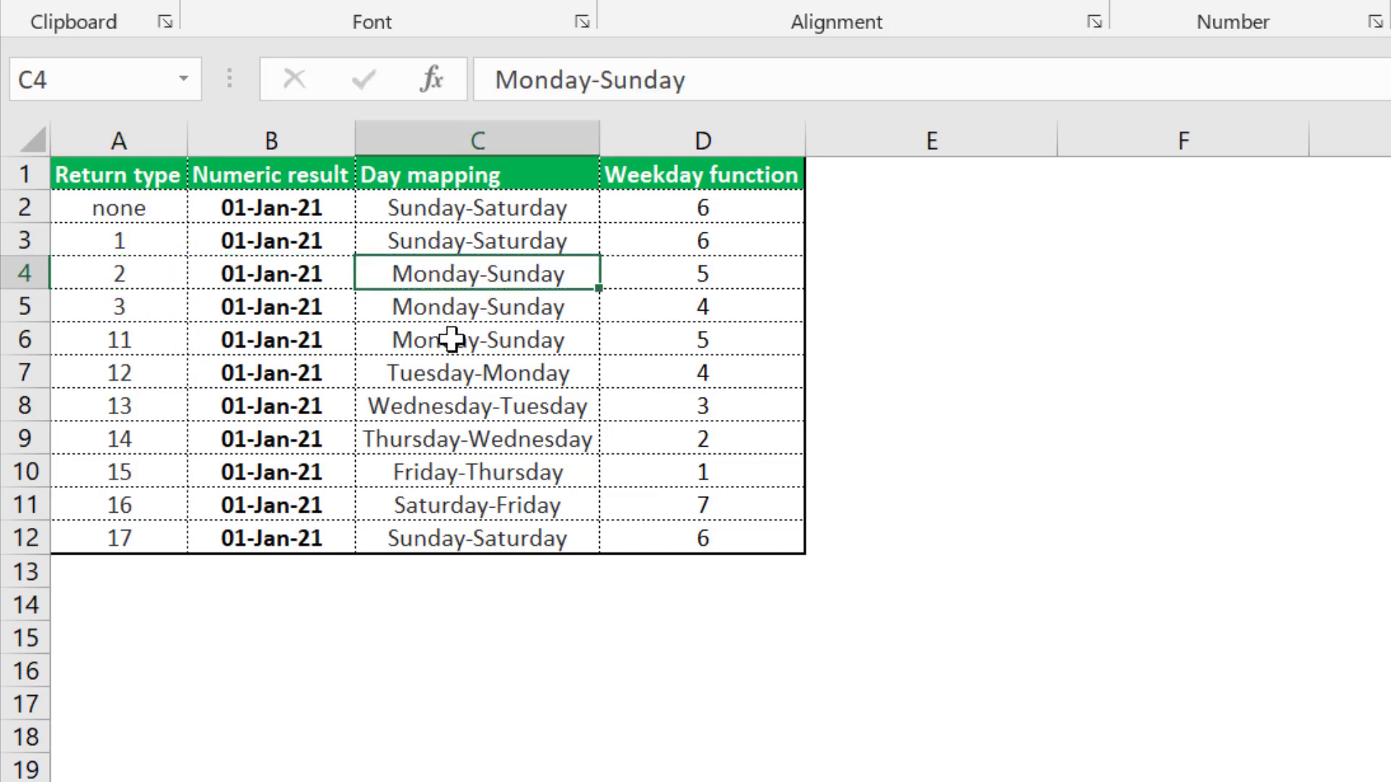
{"action": "left_click", "coordinate": [158, 313]}
{"action": "left_click", "coordinate": [492, 315]}
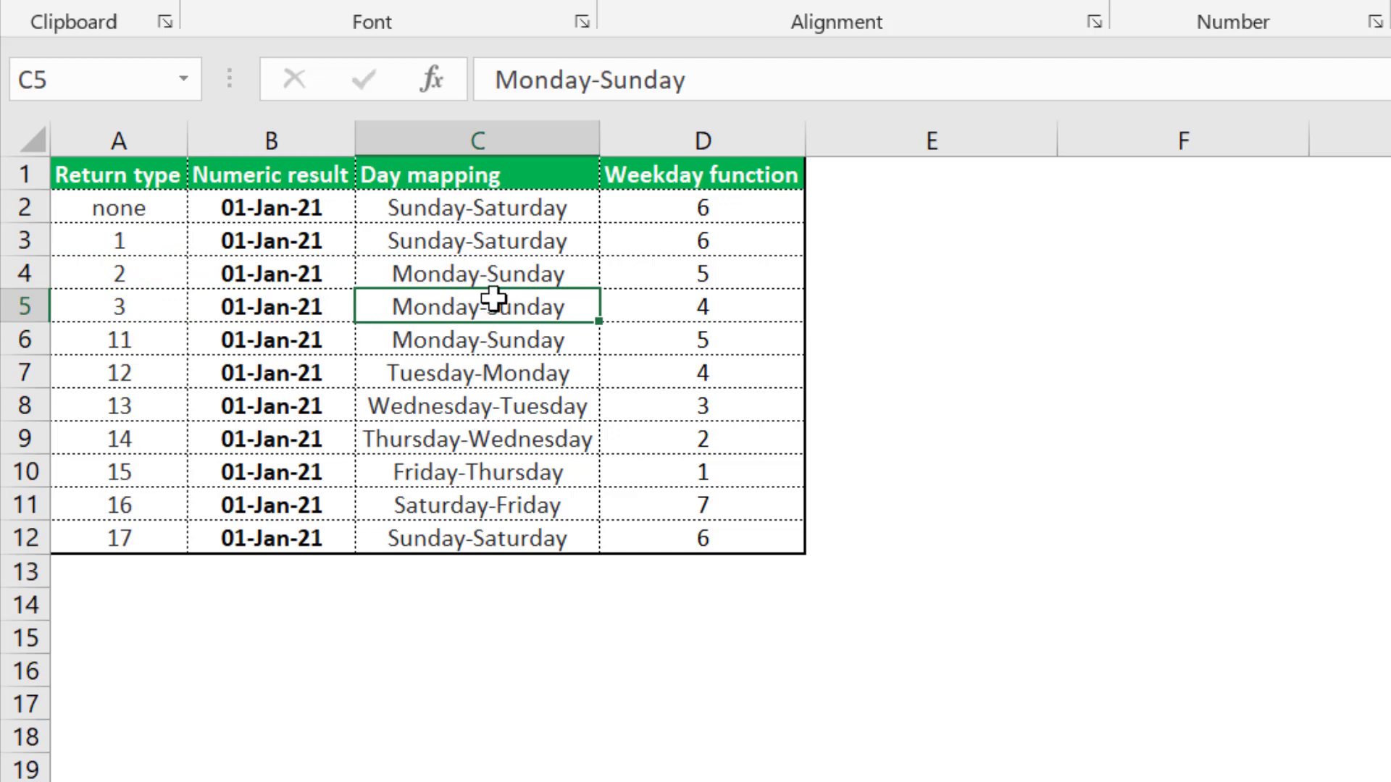
Inspect the date, Sunday-Saturday mapping and WEEKDAY formulas in rows 2 and 3
{"action": "left_click", "coordinate": [309, 197]}
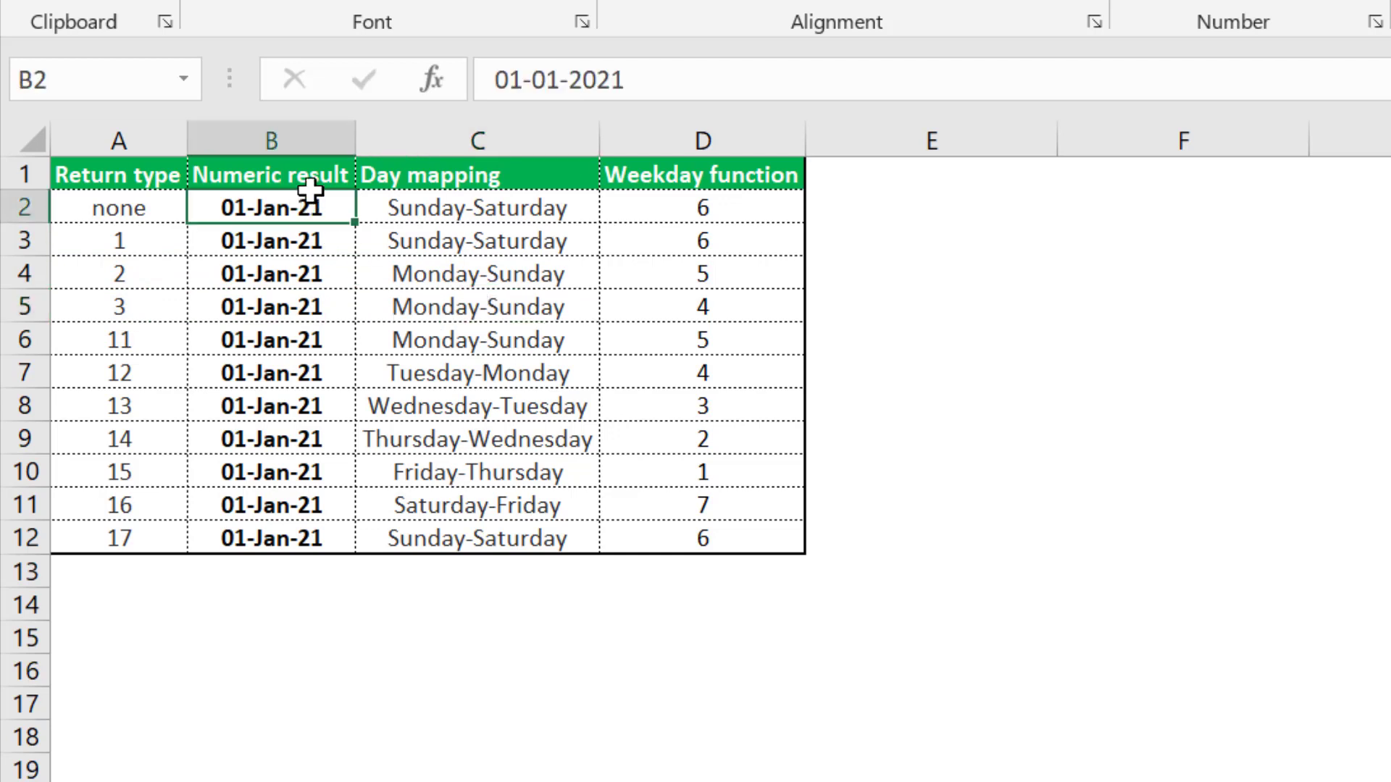
{"action": "left_click", "coordinate": [455, 199]}
{"action": "left_click", "coordinate": [750, 205]}
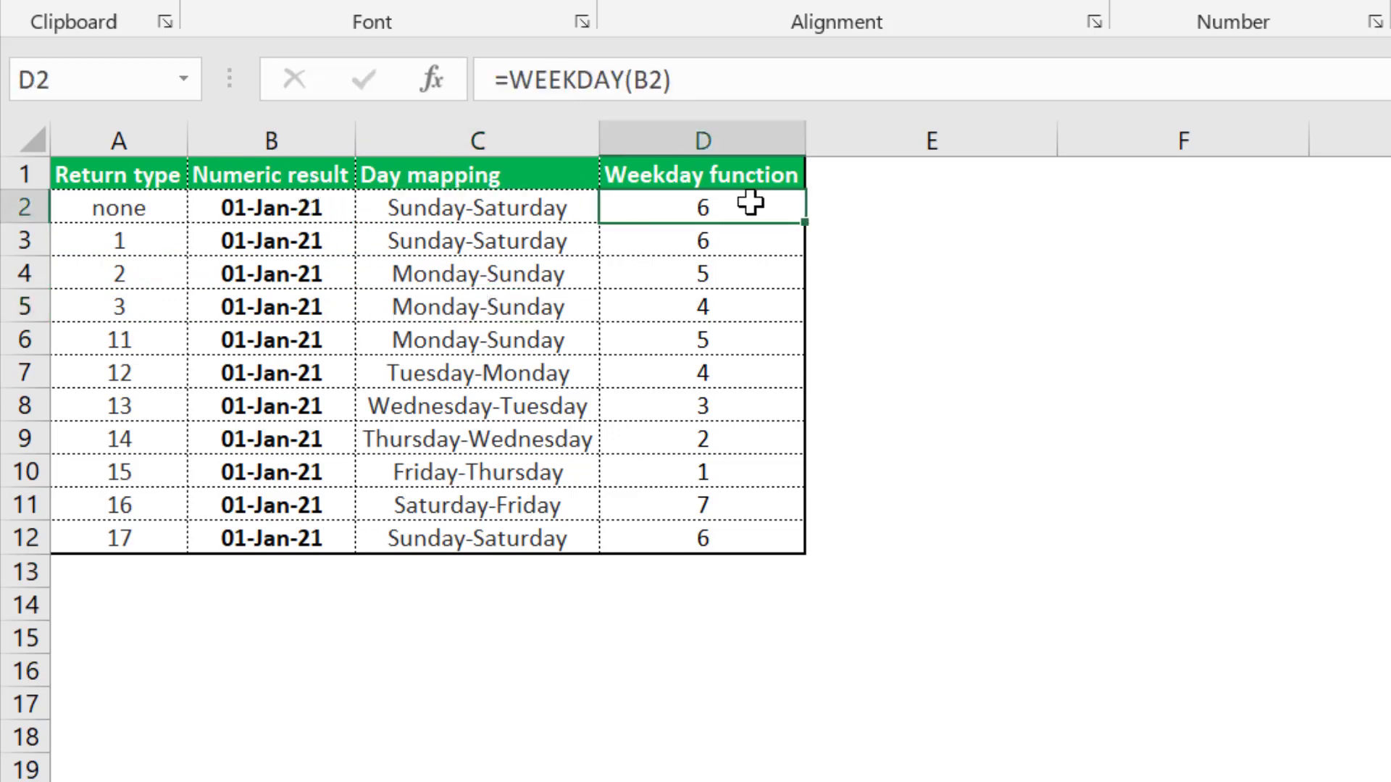
{"action": "left_click", "coordinate": [452, 218]}
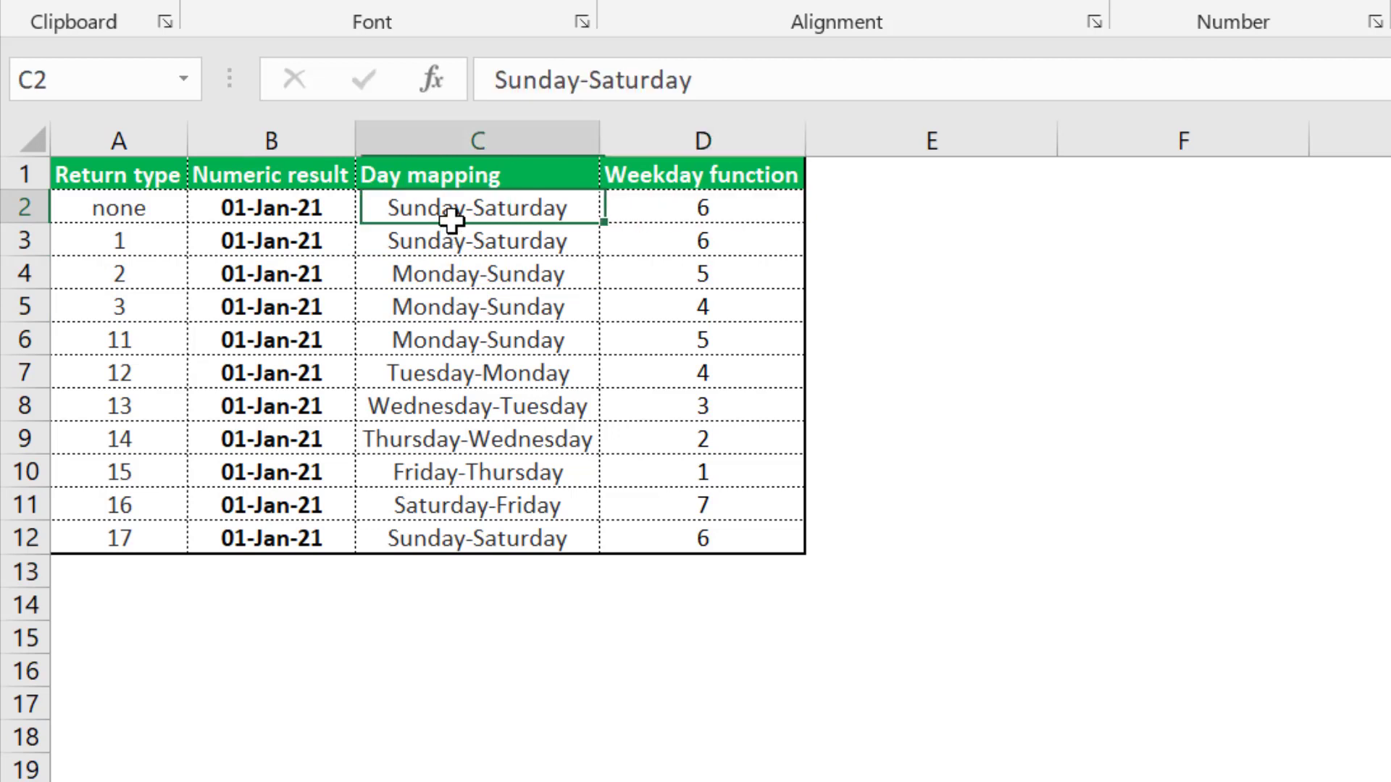
{"action": "left_click", "coordinate": [158, 246]}
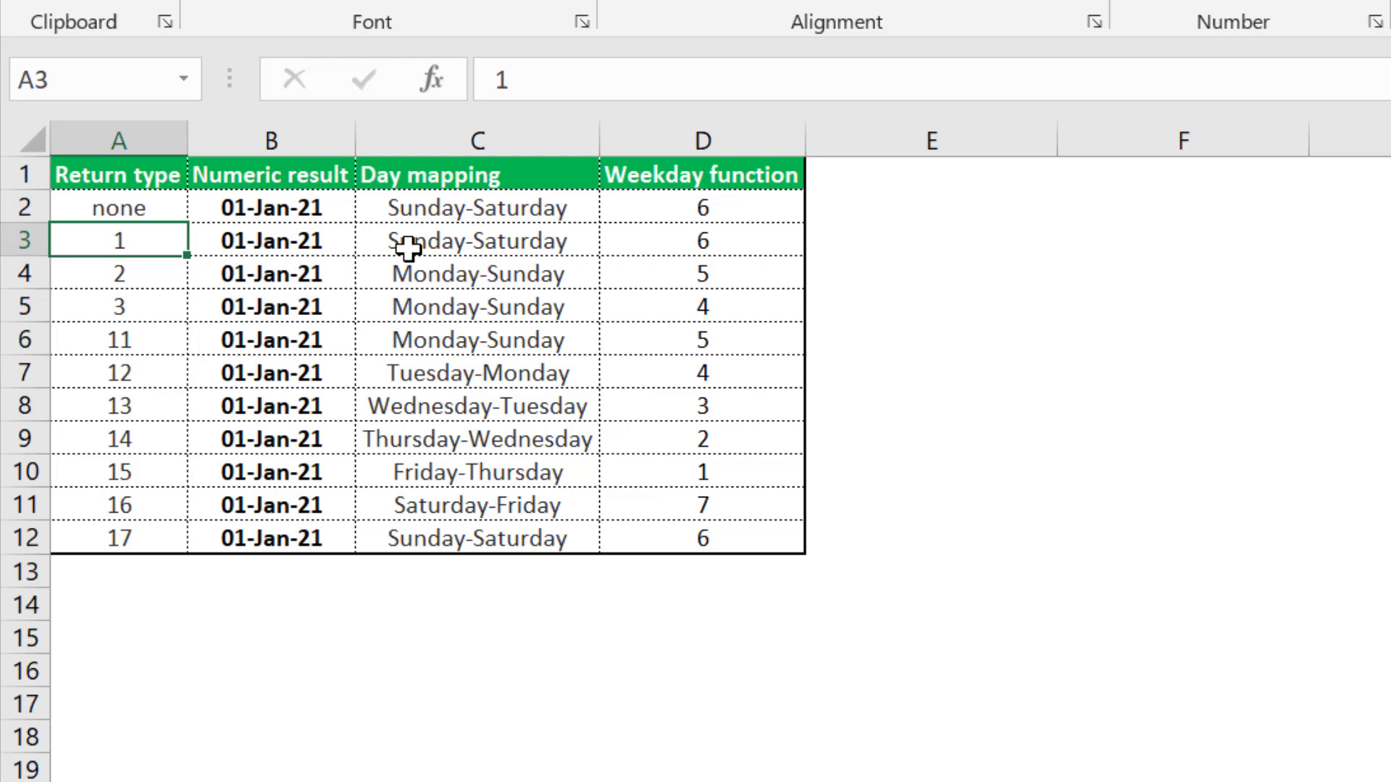
{"action": "left_click", "coordinate": [462, 237]}
{"action": "left_click", "coordinate": [751, 243]}
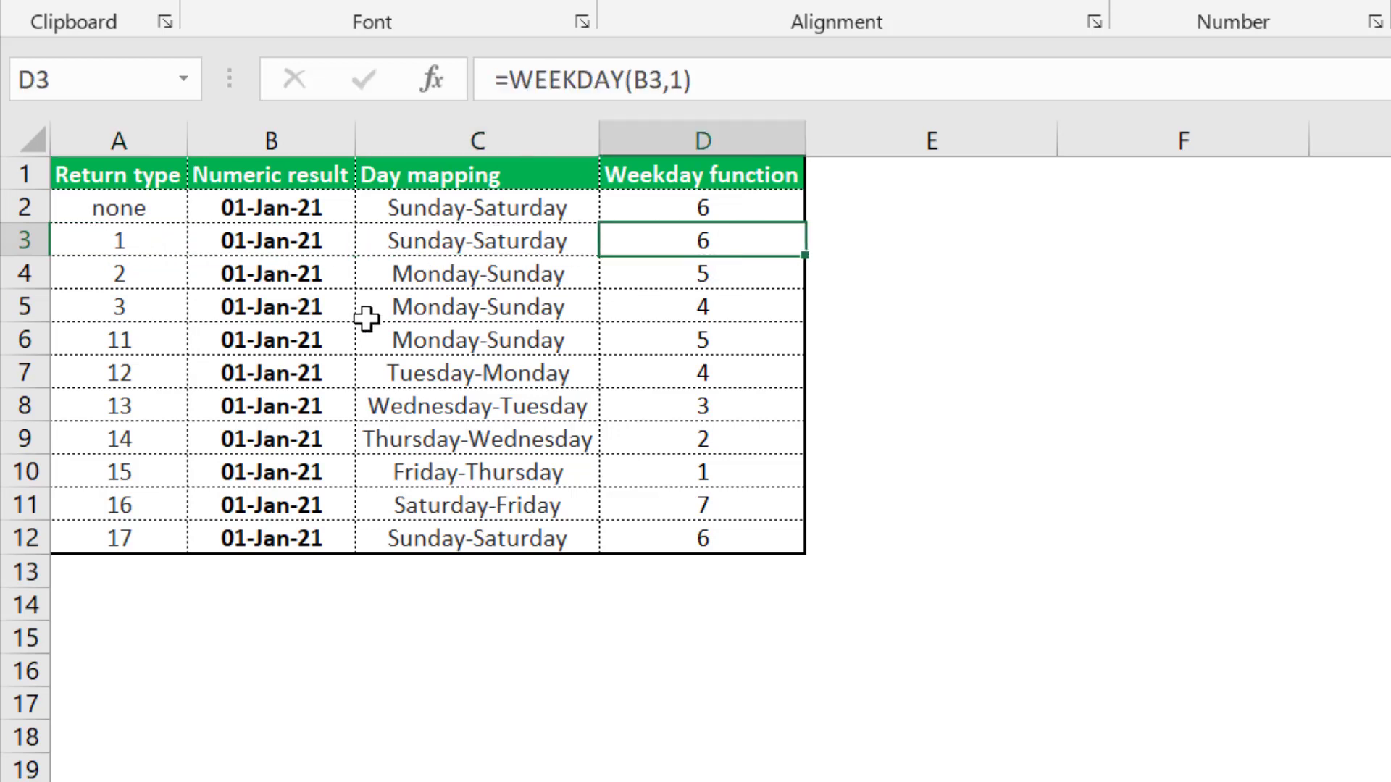
{"action": "left_click", "coordinate": [141, 286]}
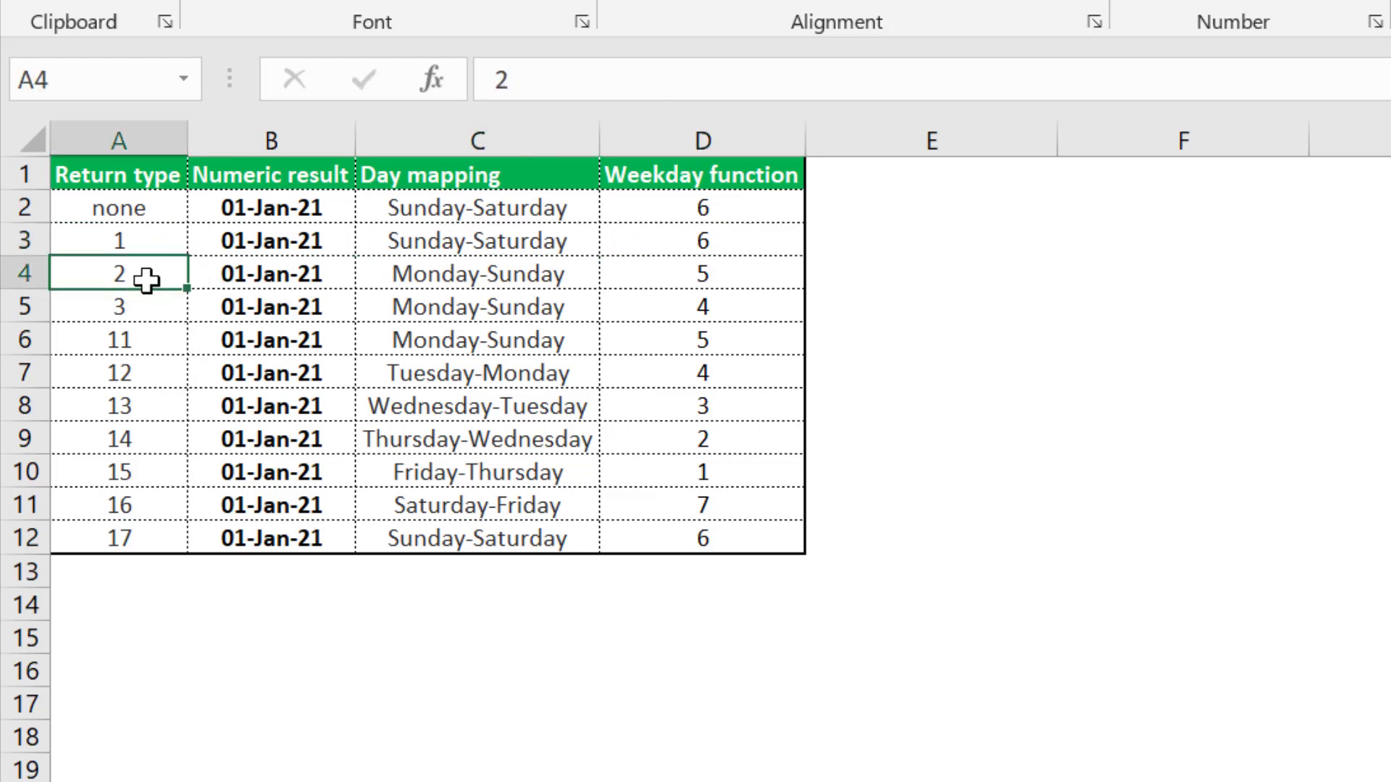
Inspect the D4 WEEKDAY formula against its Monday-Sunday mapping, leaving it unchanged
{"action": "double_click", "coordinate": [707, 275]}
{"action": "key", "text": "Escape"}
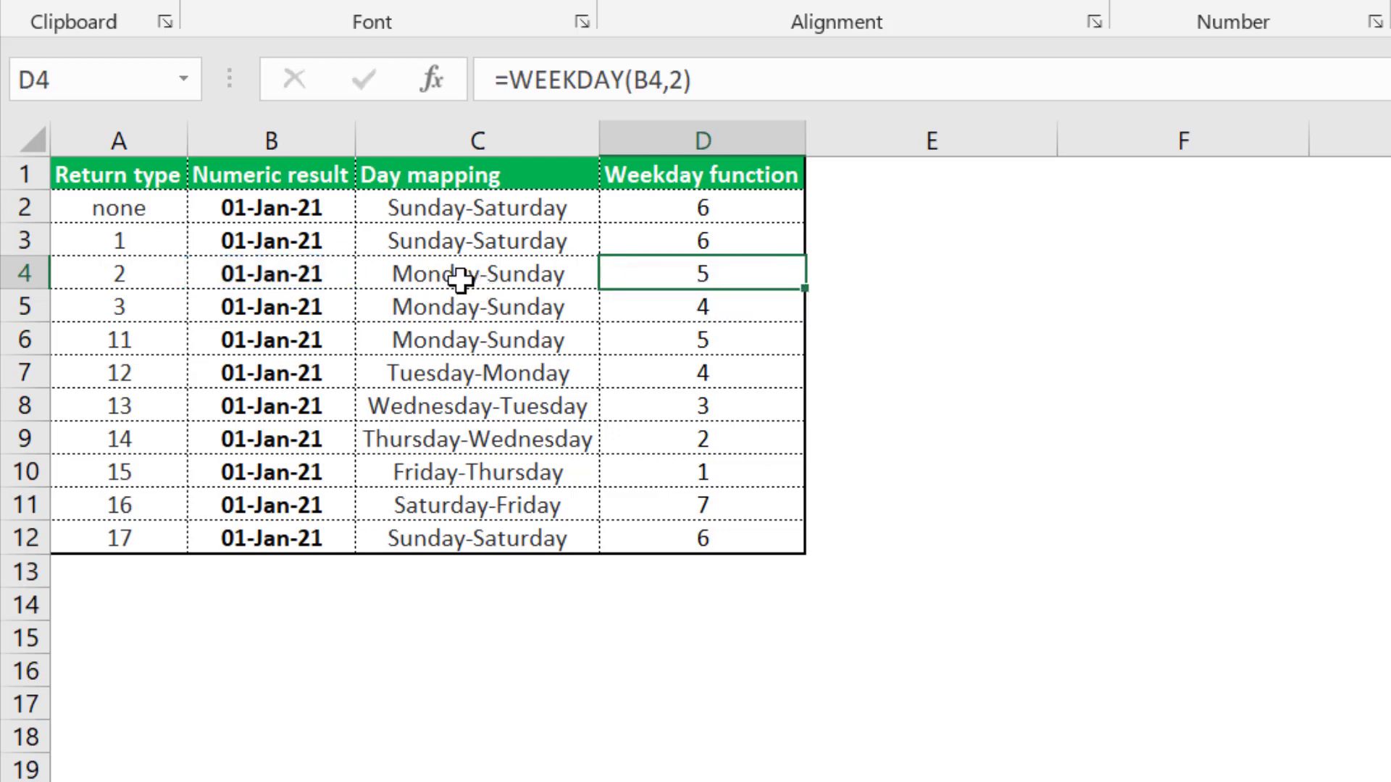
{"action": "left_click", "coordinate": [467, 282]}
{"action": "left_click", "coordinate": [739, 272]}
{"action": "left_click", "coordinate": [471, 277]}
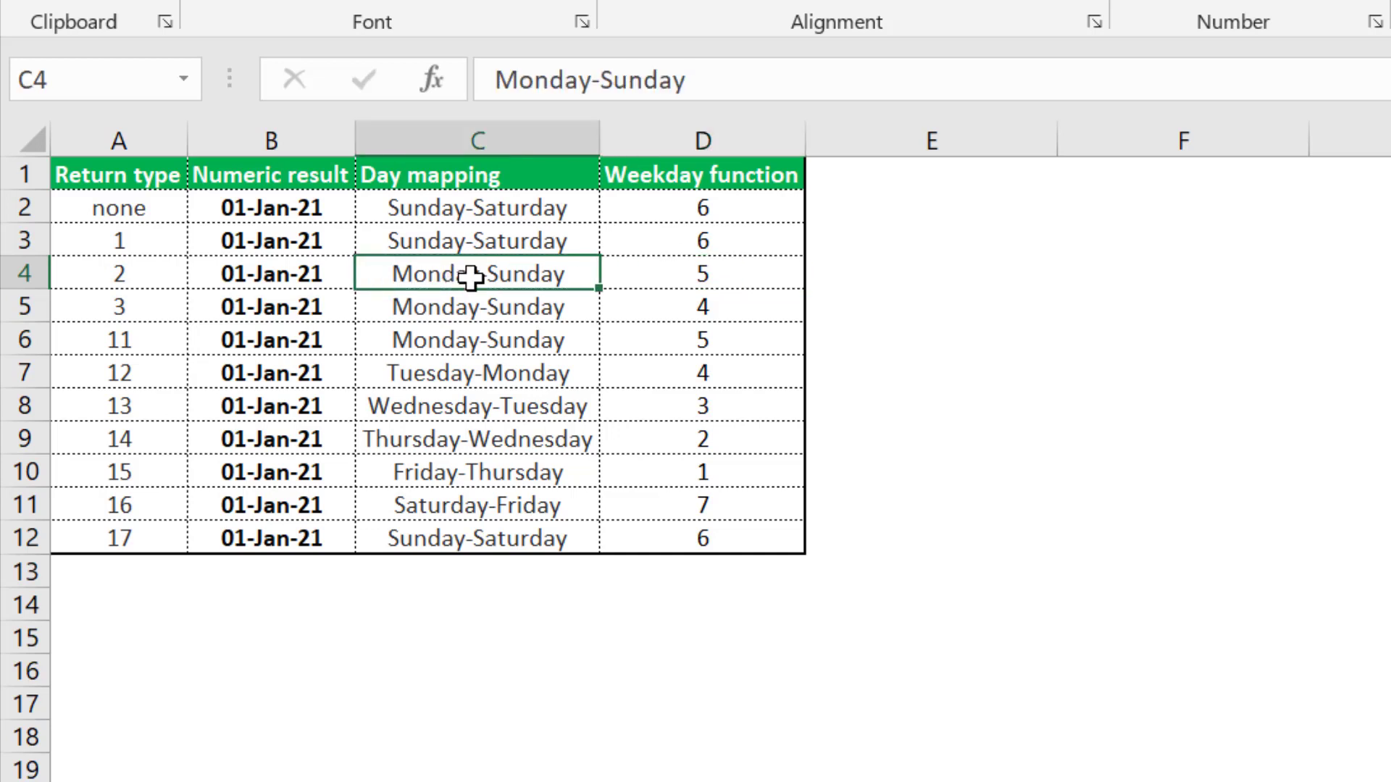
Inspect return type 15 with its Friday-Thursday mapping, date and formula in row 10
{"action": "left_click", "coordinate": [439, 476]}
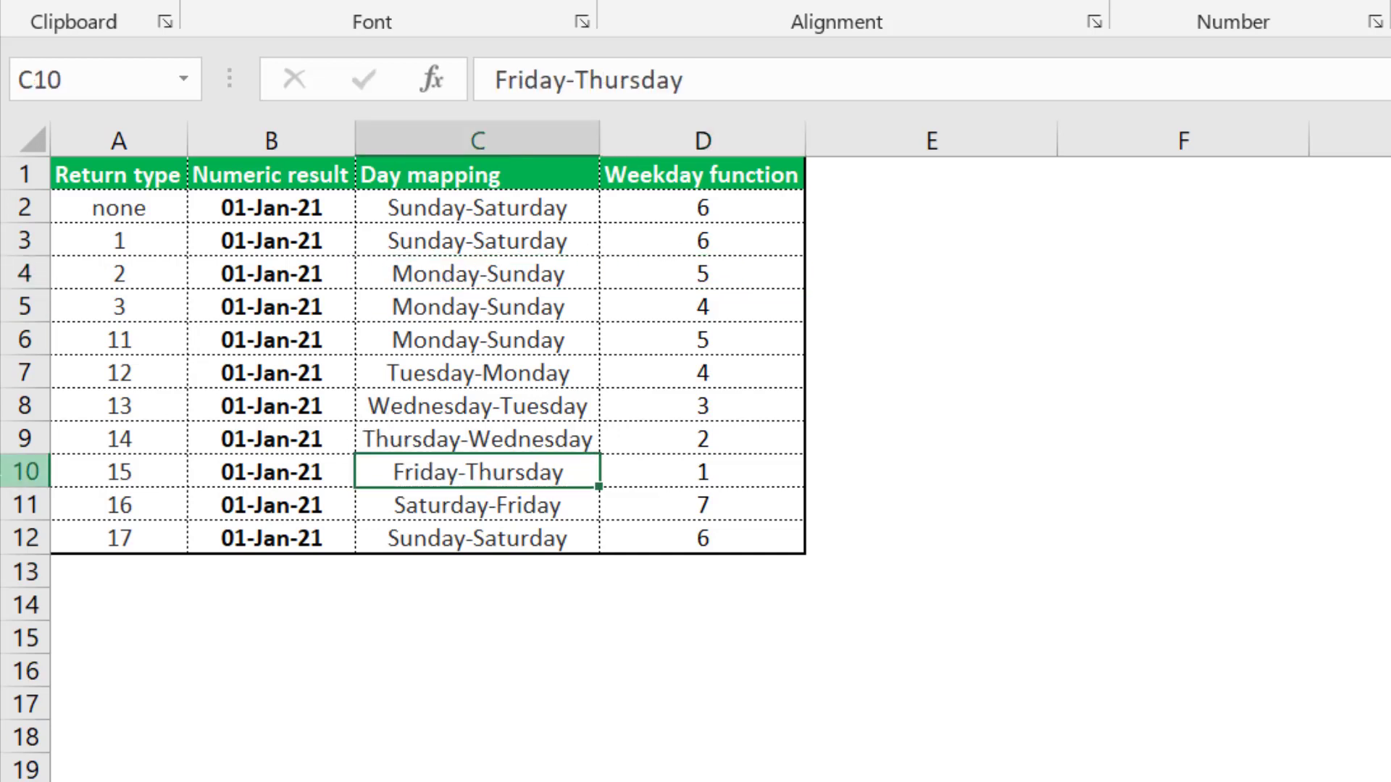
{"action": "left_click", "coordinate": [143, 471]}
{"action": "left_click", "coordinate": [733, 478]}
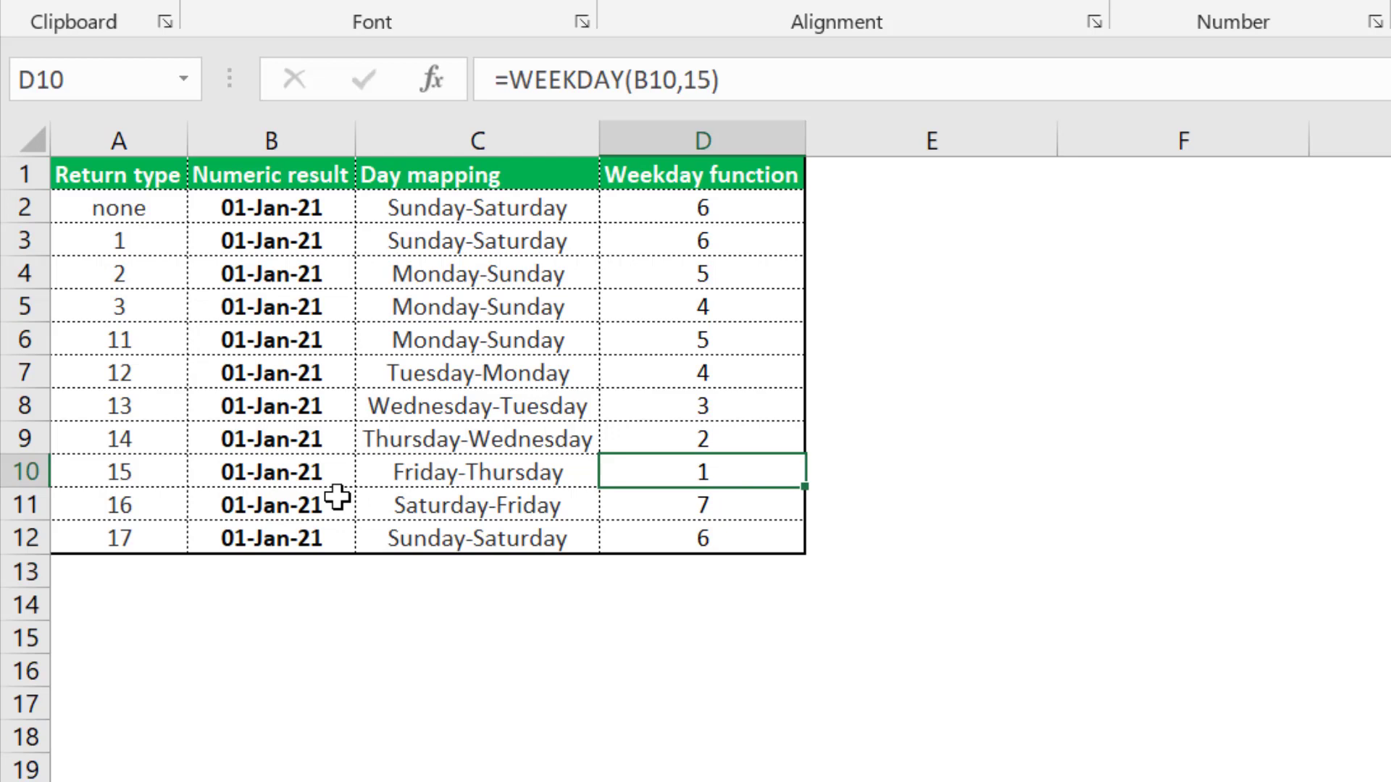
{"action": "left_click", "coordinate": [512, 471]}
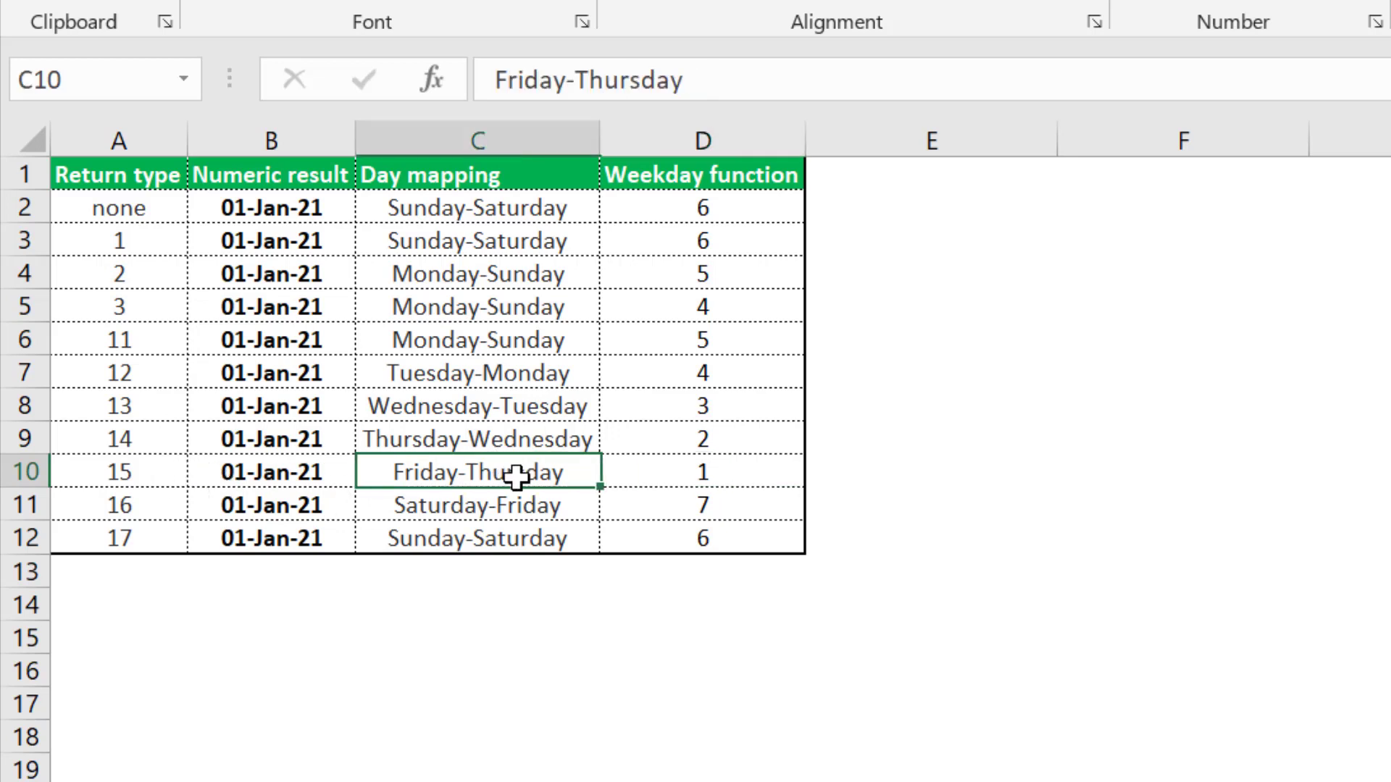
{"action": "left_click", "coordinate": [255, 474]}
{"action": "left_click", "coordinate": [731, 484]}
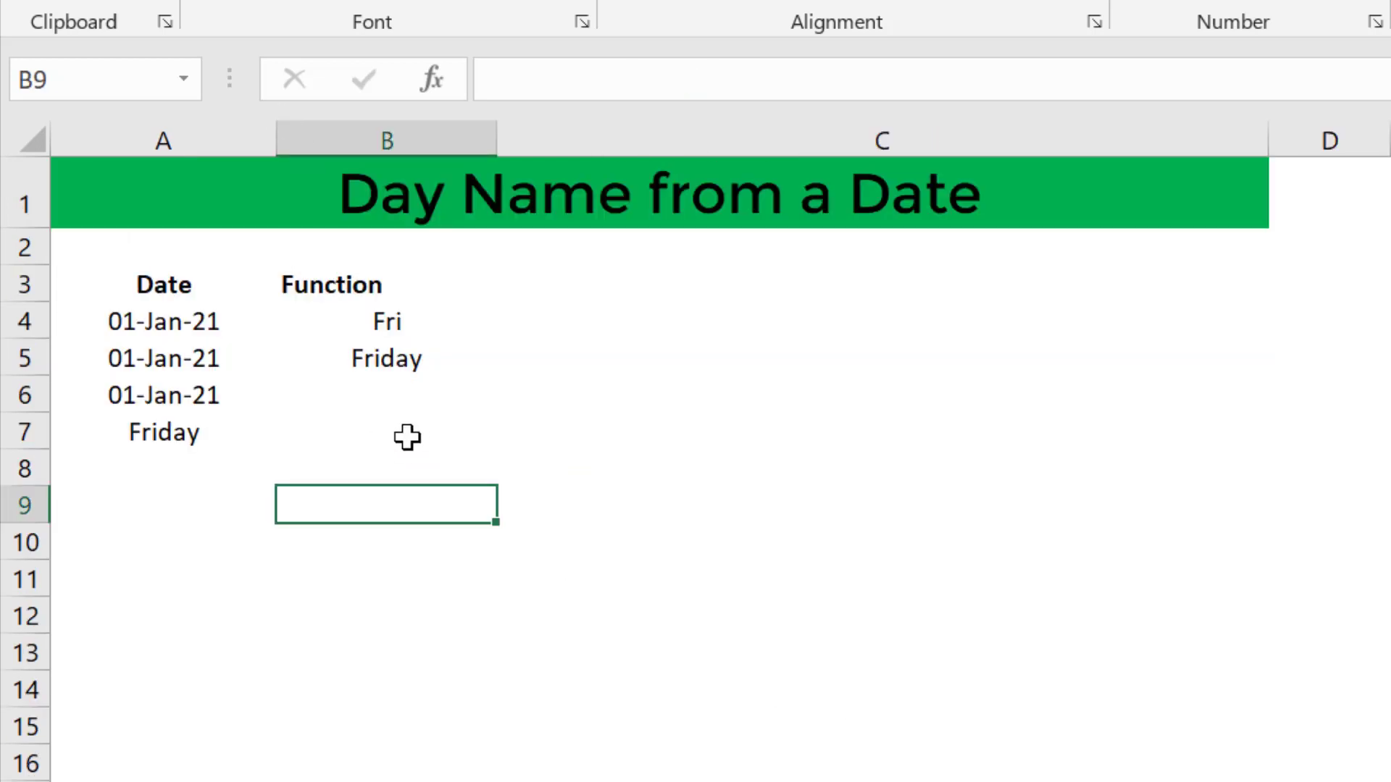
Enter =WEEKDAY(A6,2) in B6, returning 5, and reselect it
{"action": "left_click", "coordinate": [391, 397]}
{"action": "type", "text": "=weekd"}
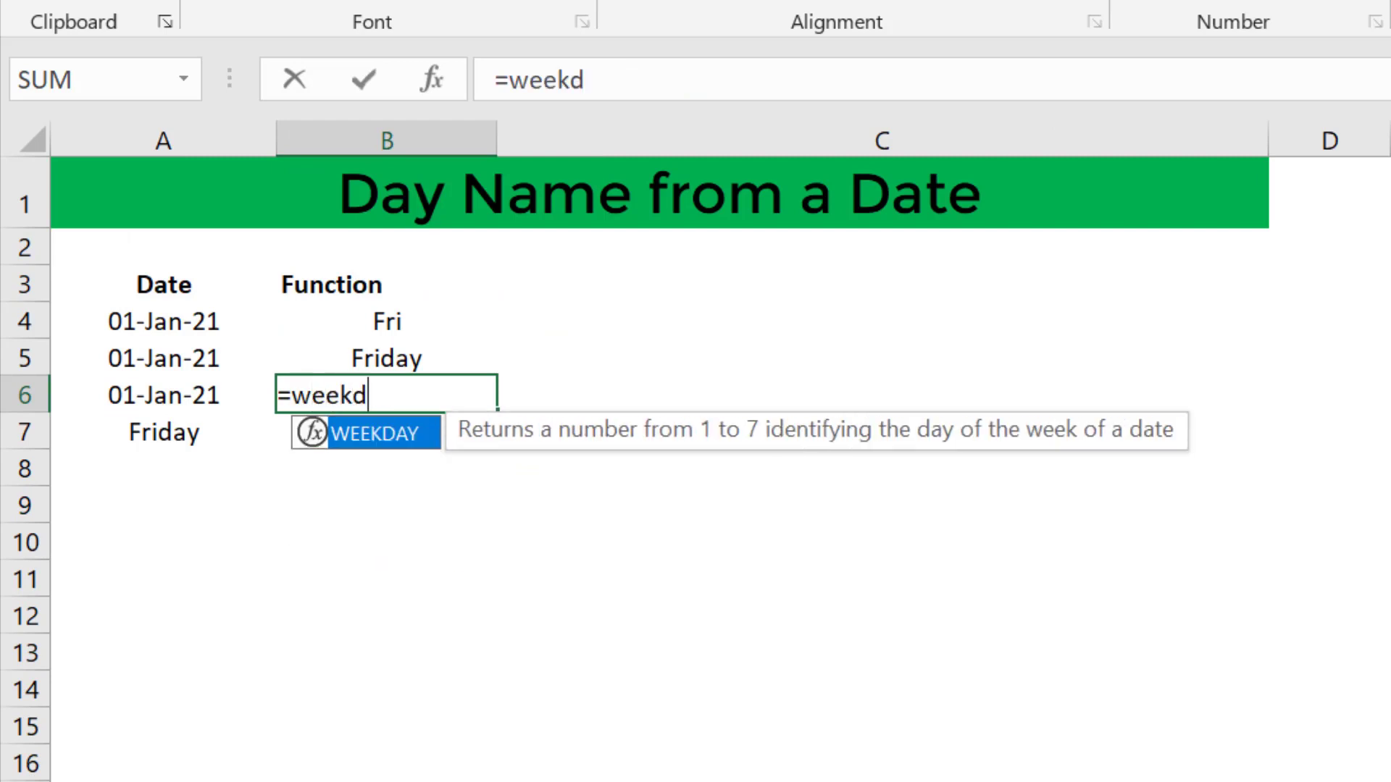
{"action": "type", "text": "ay"}
{"action": "key", "text": "Tab"}
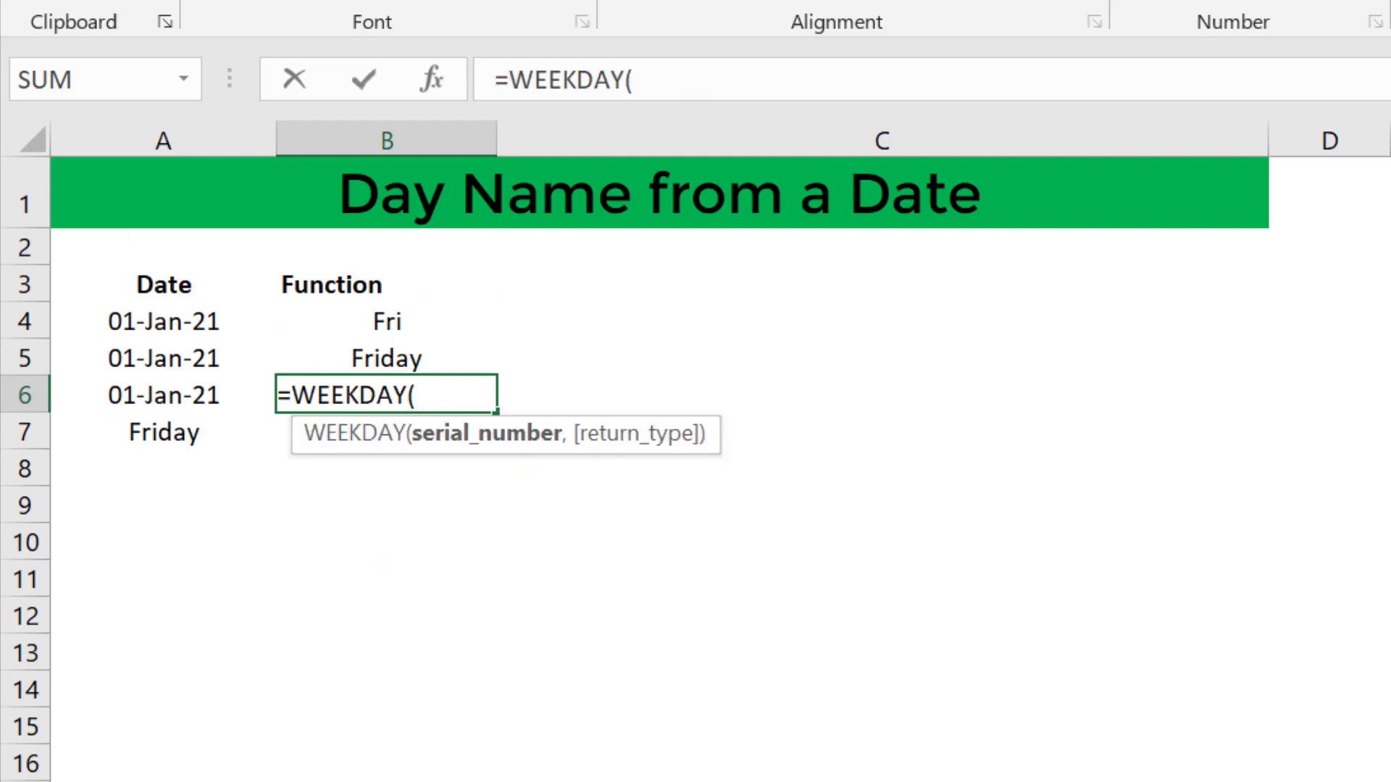
{"action": "left_click", "coordinate": [149, 395]}
{"action": "type", "text": ","}
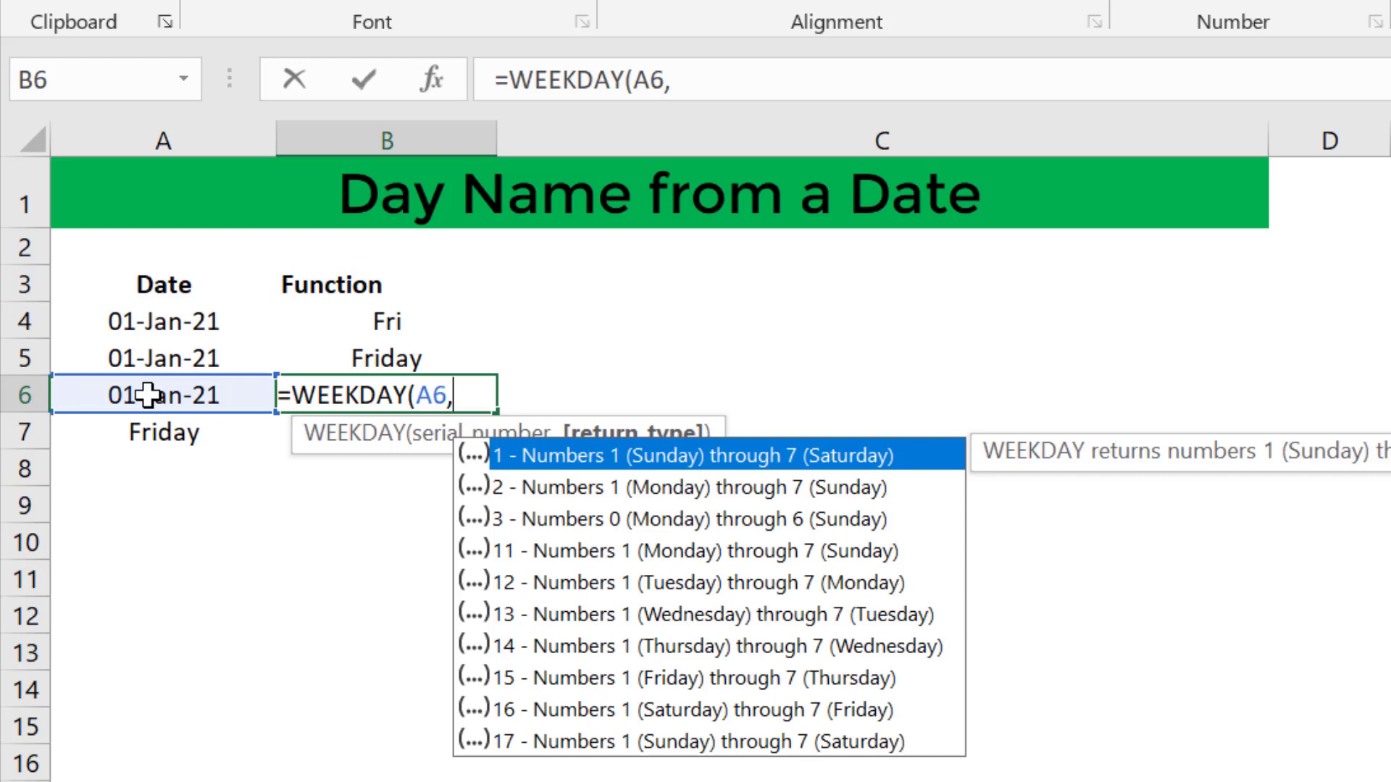
{"action": "type", "text": "2"}
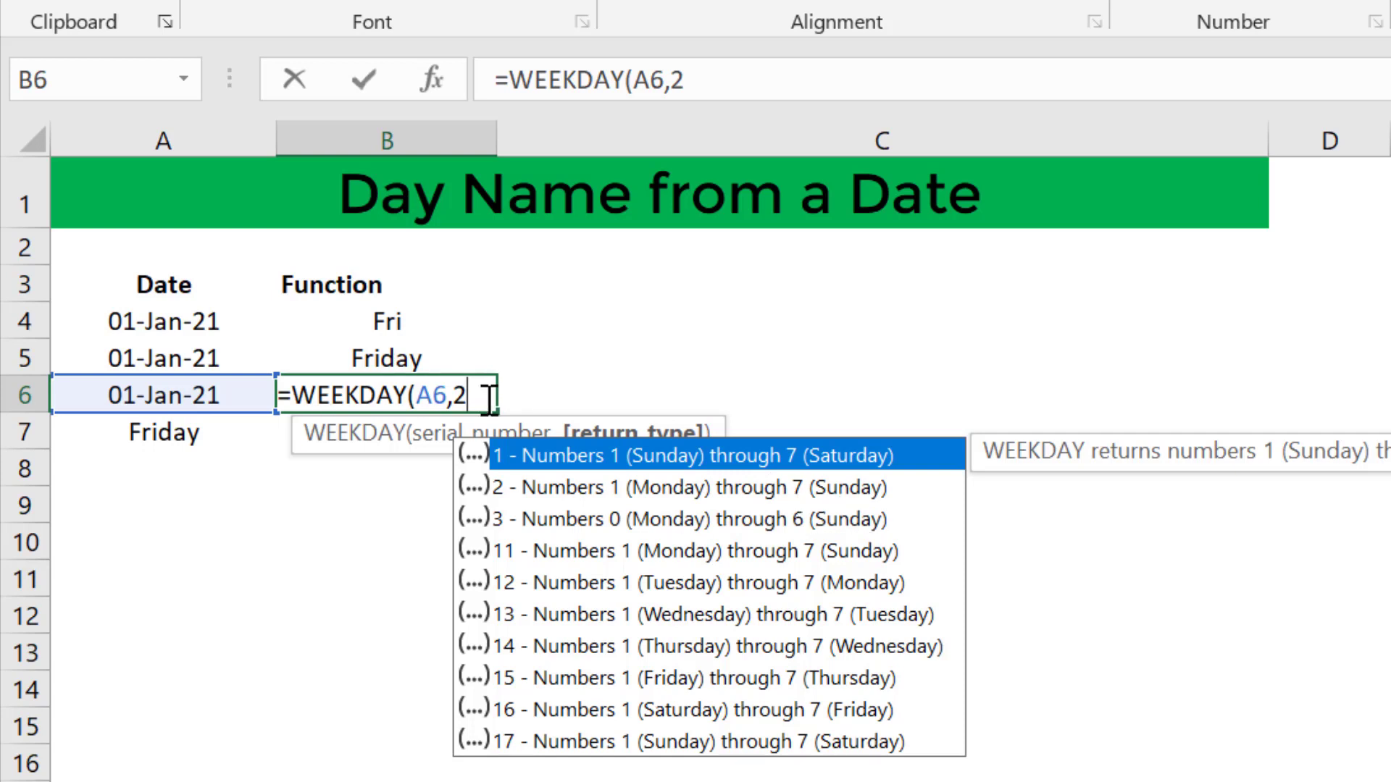
{"action": "type", "text": ")"}
{"action": "key", "text": "Return"}
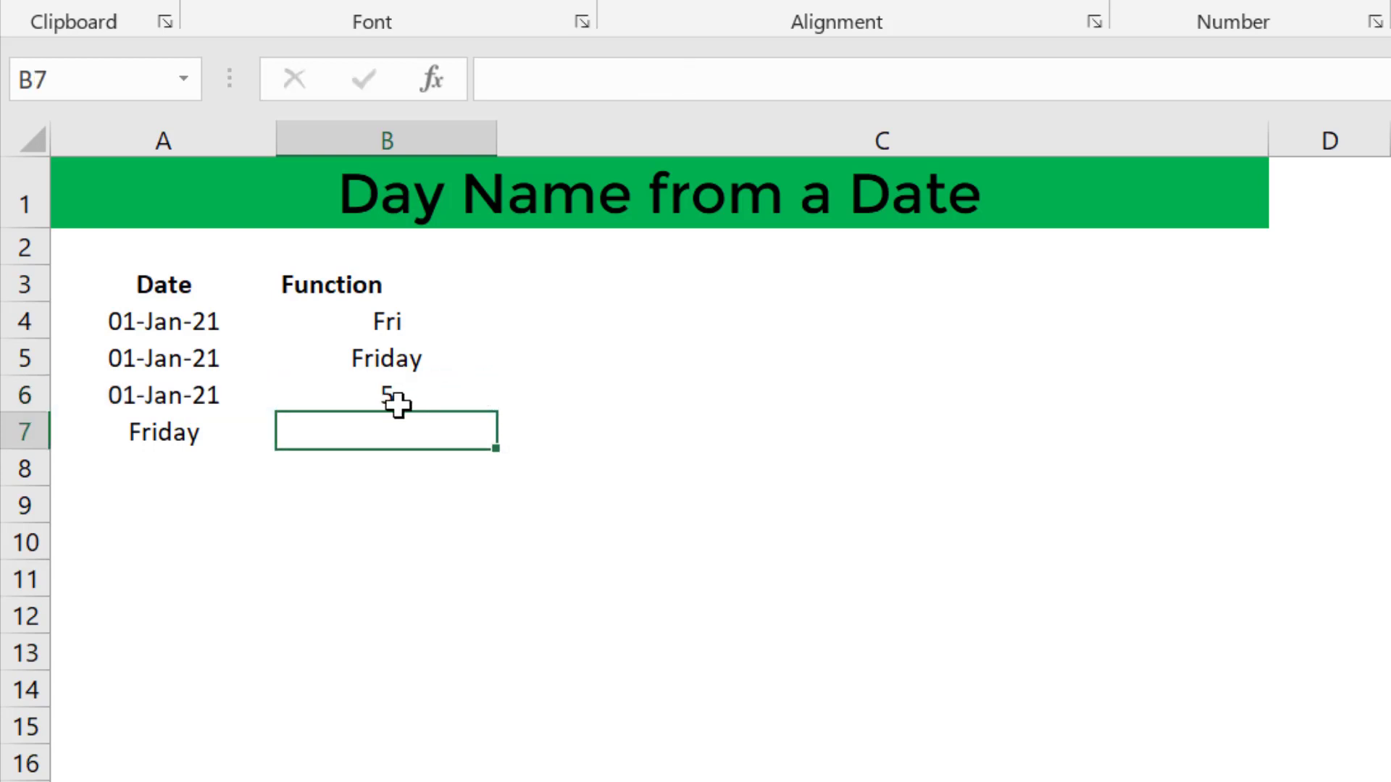
{"action": "left_click", "coordinate": [395, 397]}
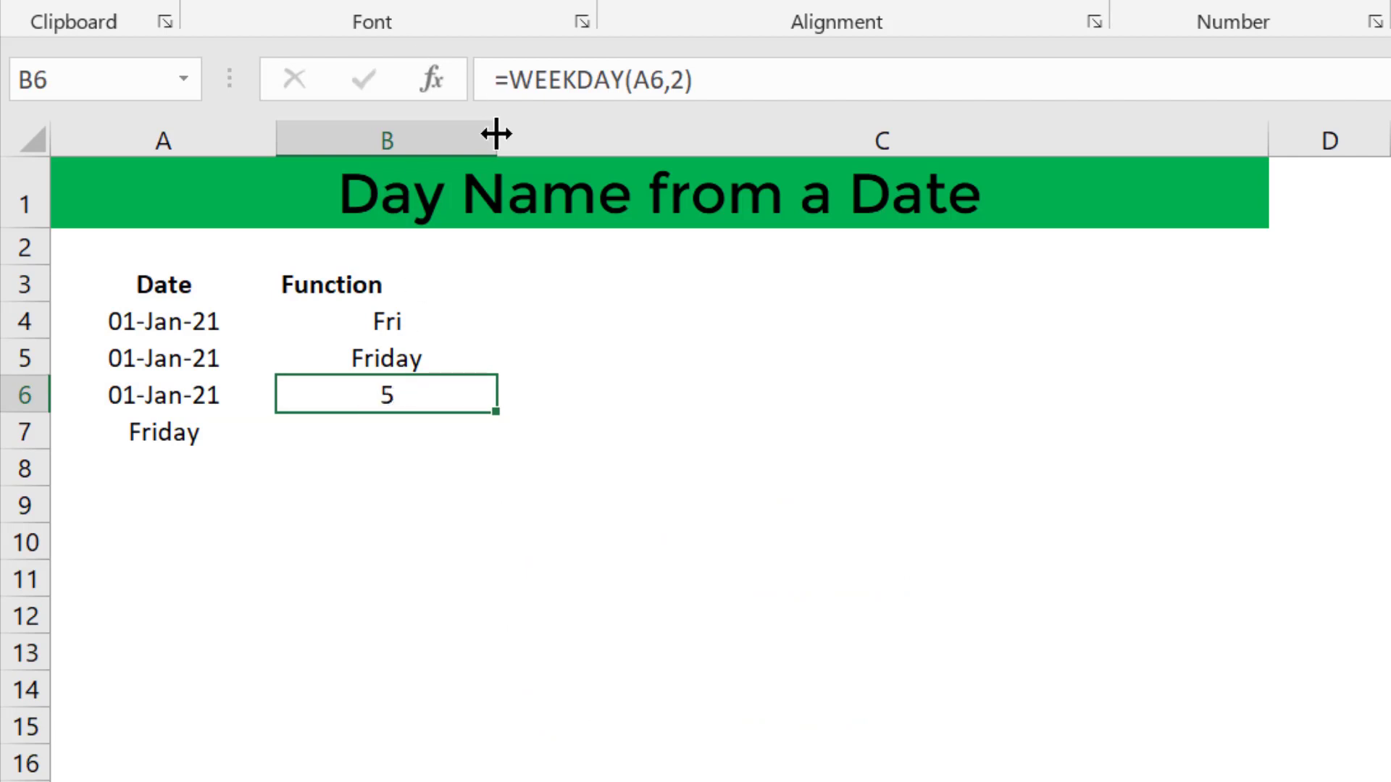
Wrap B6 in CHOOSE with labels "M","Tu","W","Th","F","Sa","Su"
{"action": "key", "text": "F2"}
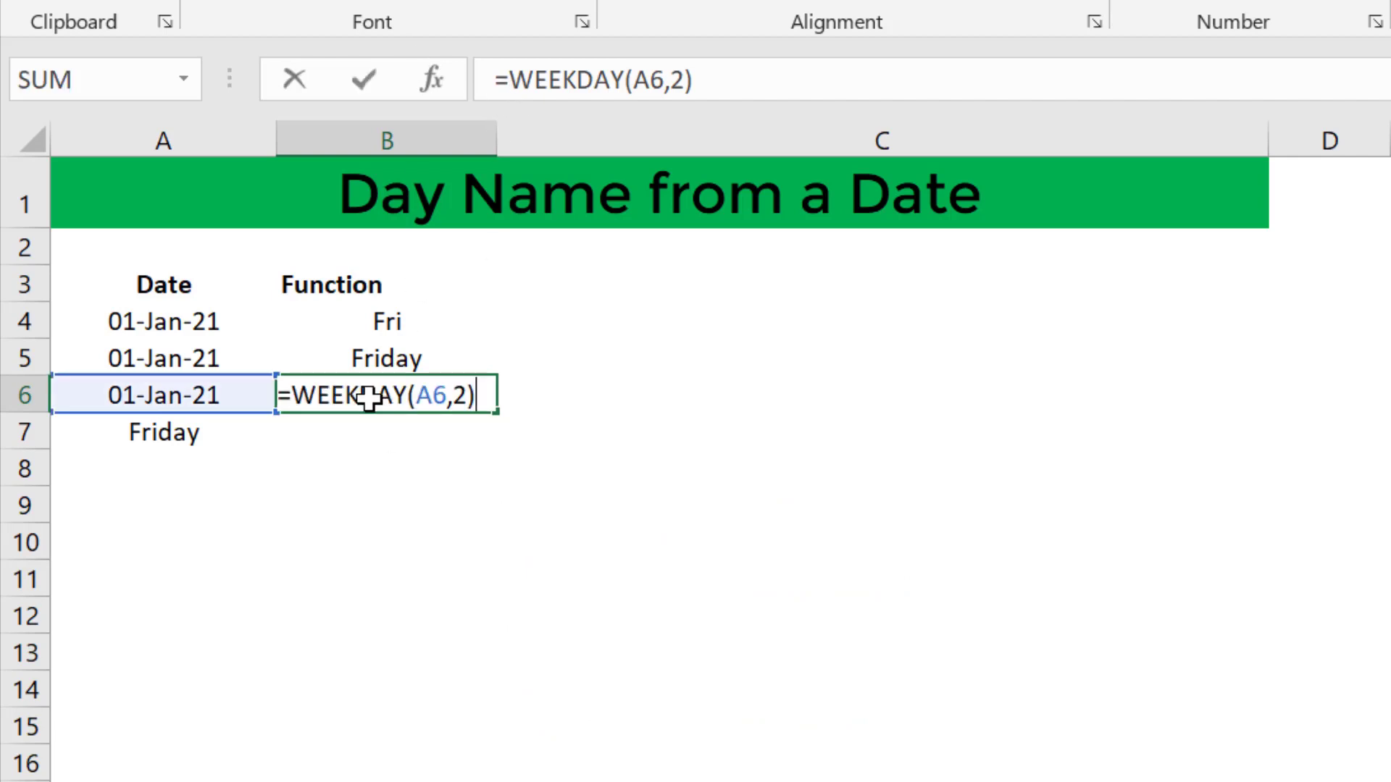
{"action": "left_click", "coordinate": [292, 396]}
{"action": "type", "text": "Ch"}
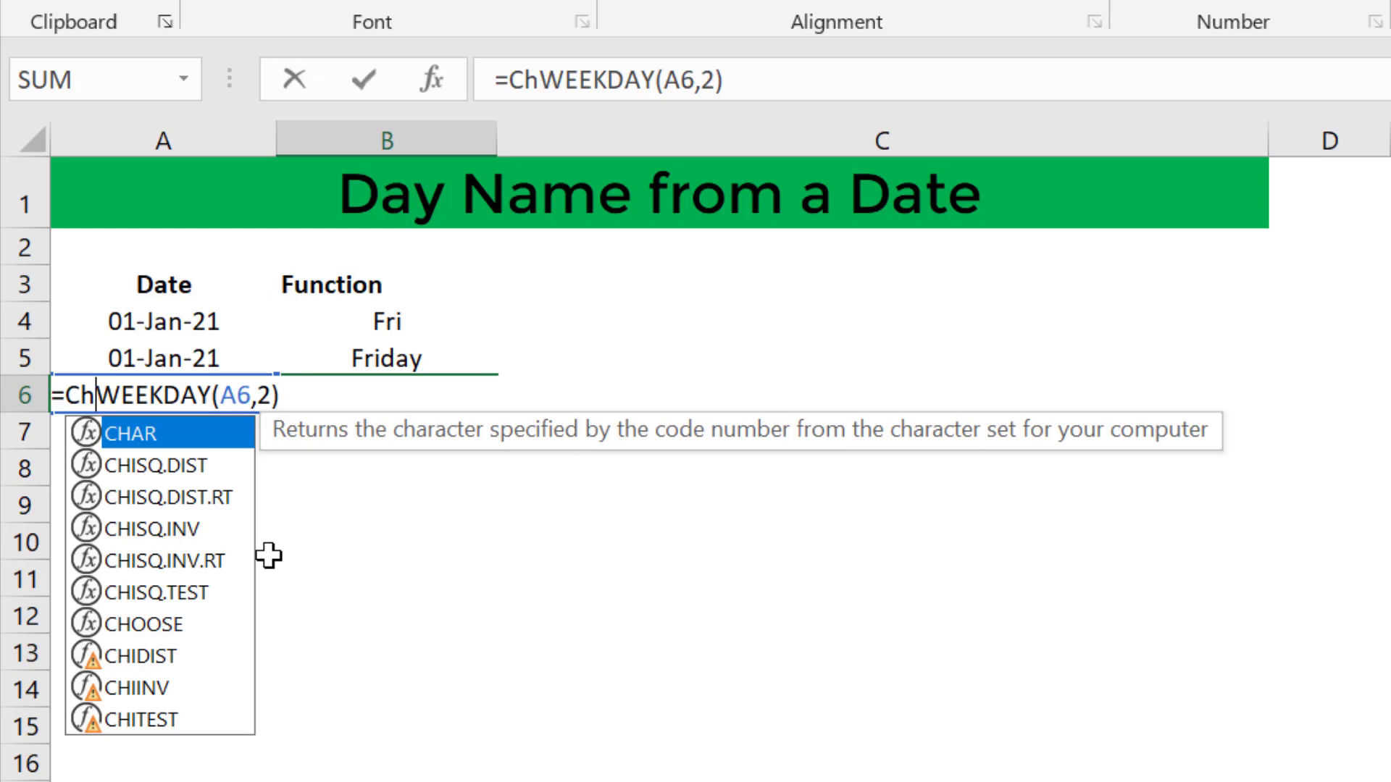
{"action": "type", "text": "oos"}
{"action": "key", "text": "Tab"}
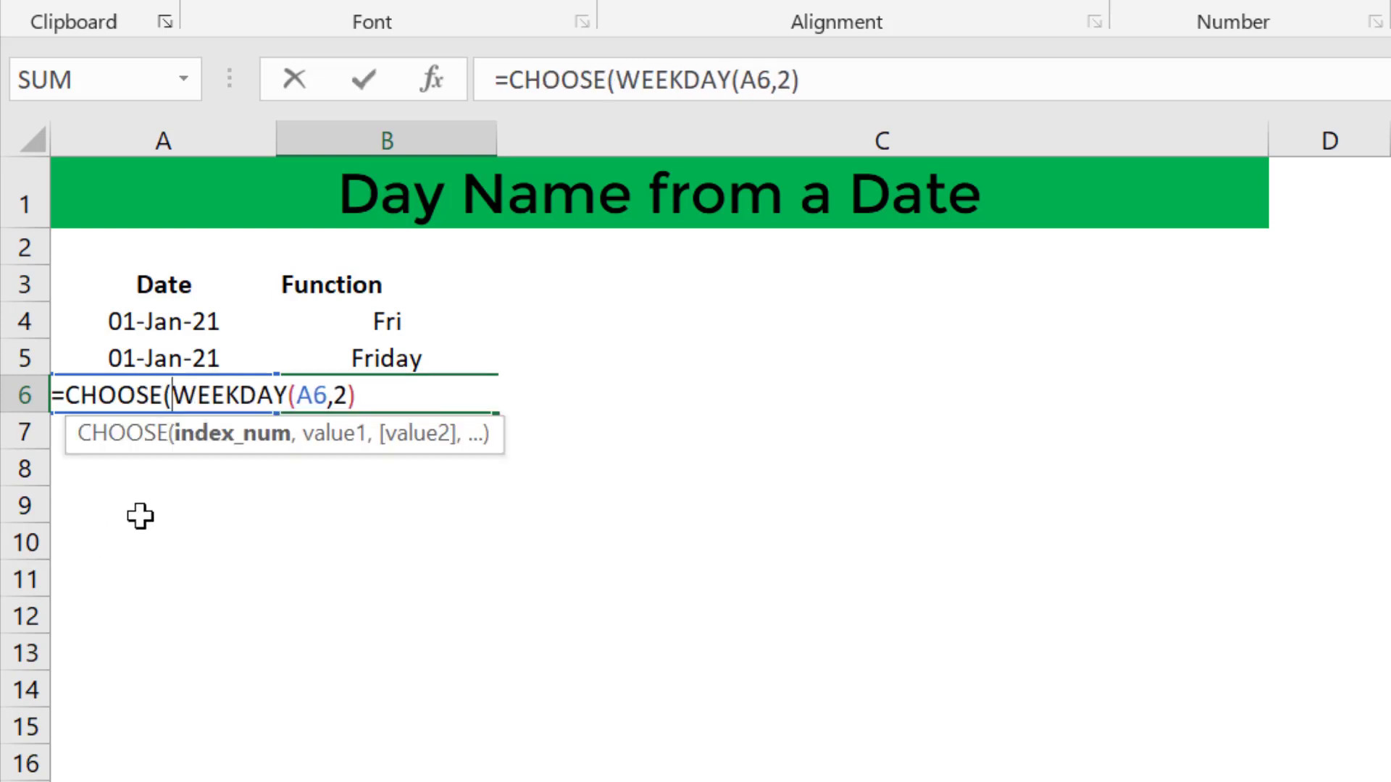
{"action": "left_click", "coordinate": [362, 397]}
{"action": "type", "text": ",\""}
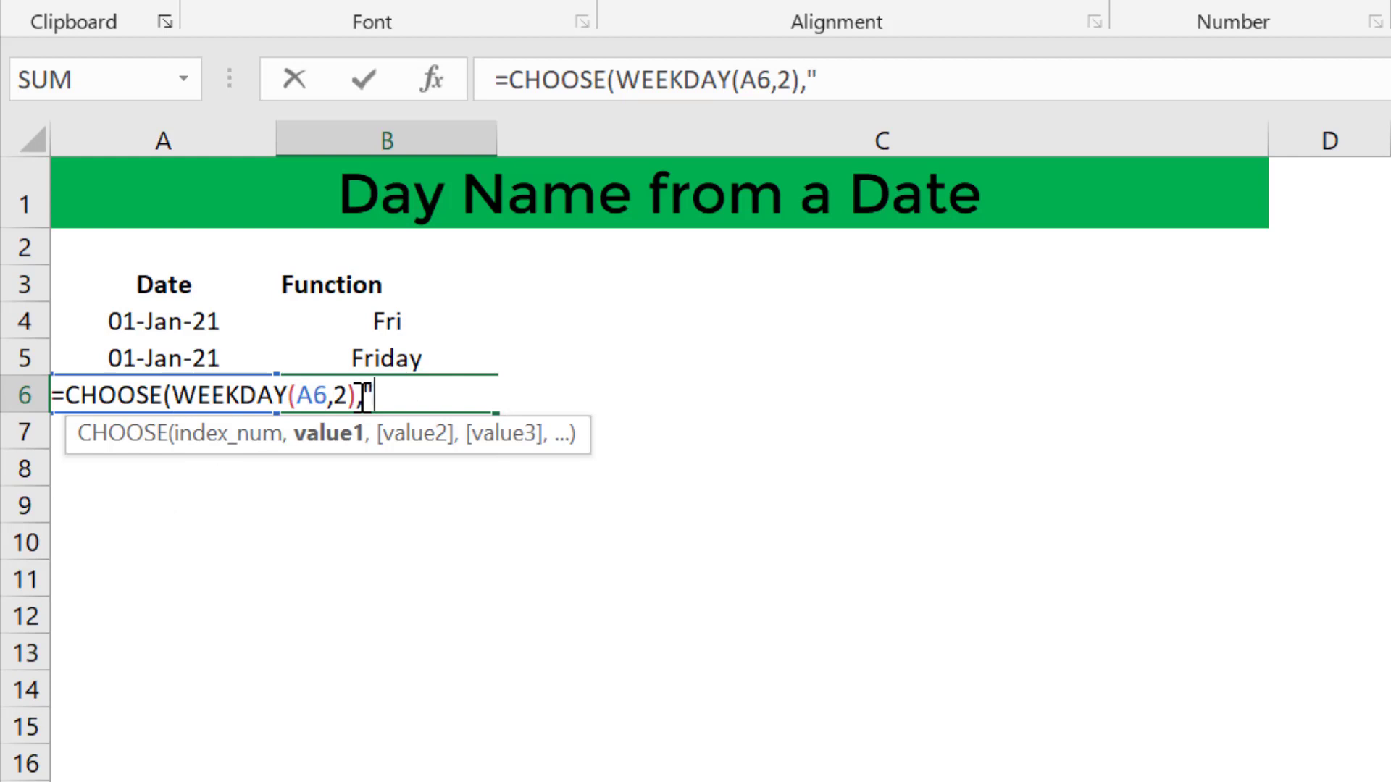
{"action": "type", "text": "M\","}
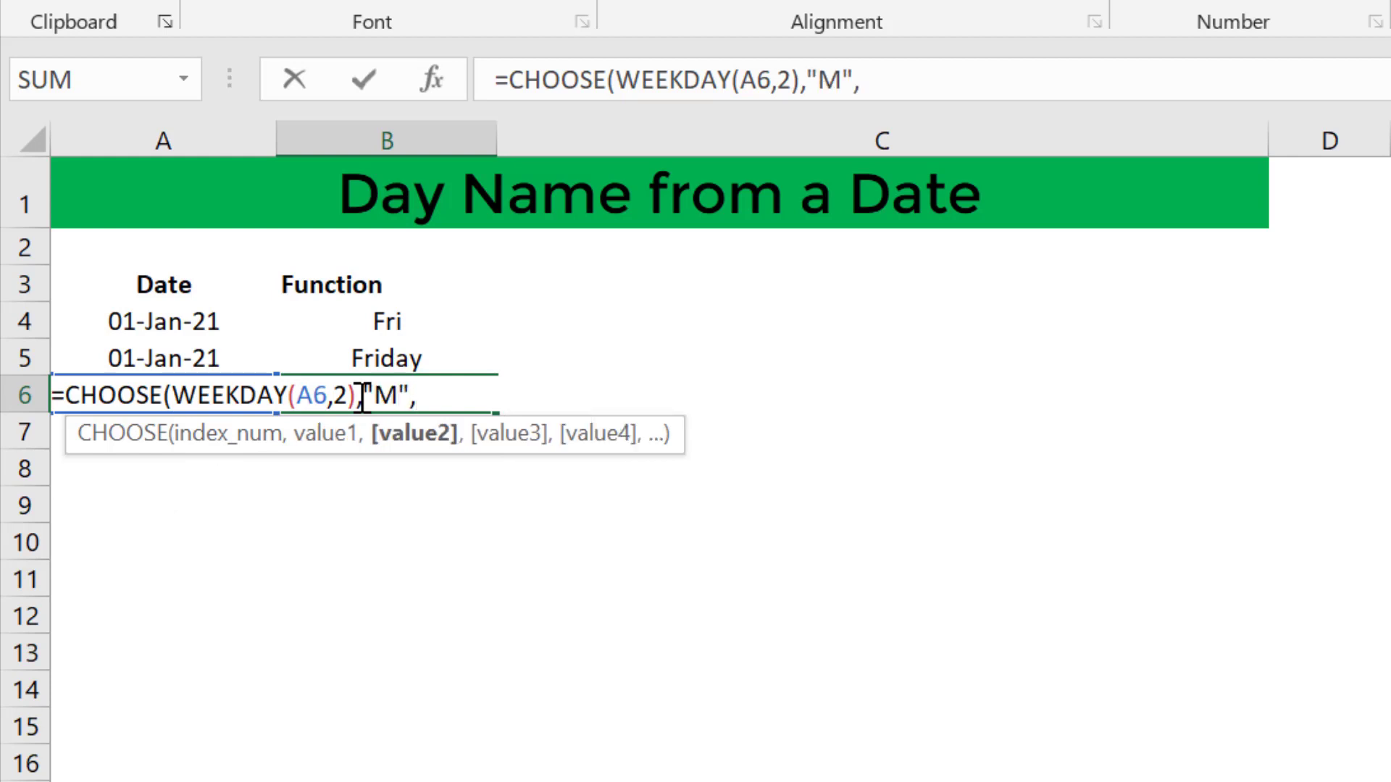
{"action": "type", "text": "\"Tu\""}
{"action": "type", "text": ",\""}
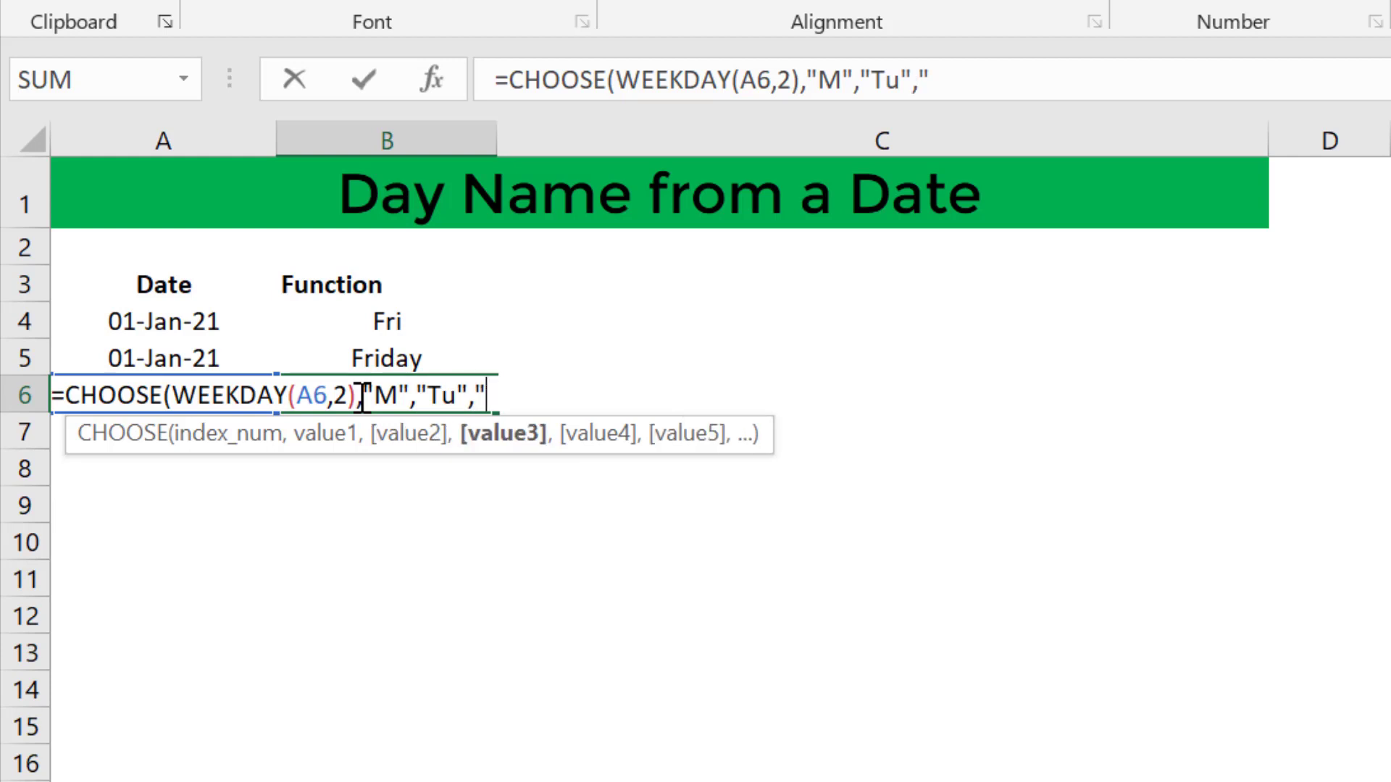
{"action": "type", "text": "W\","}
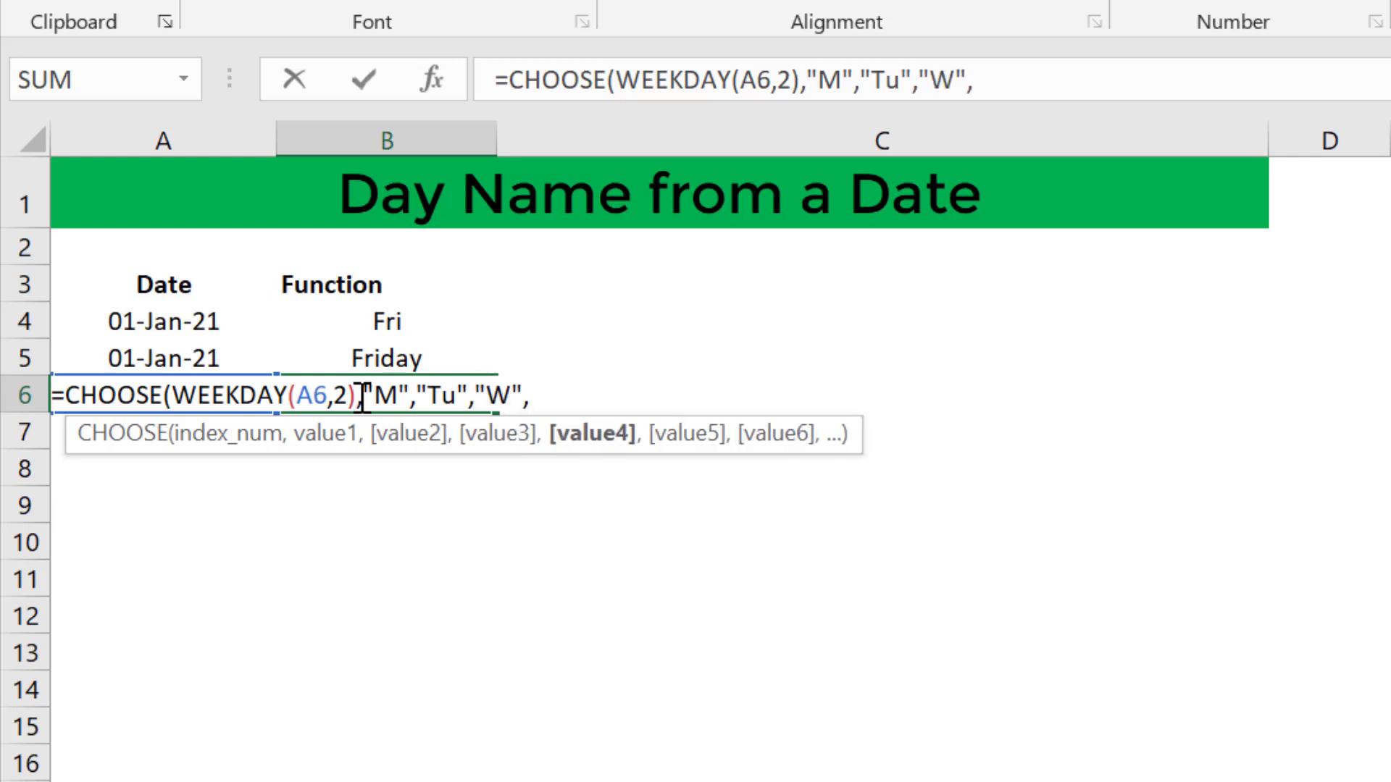
{"action": "type", "text": "\"Th"}
{"action": "type", "text": "\",\""}
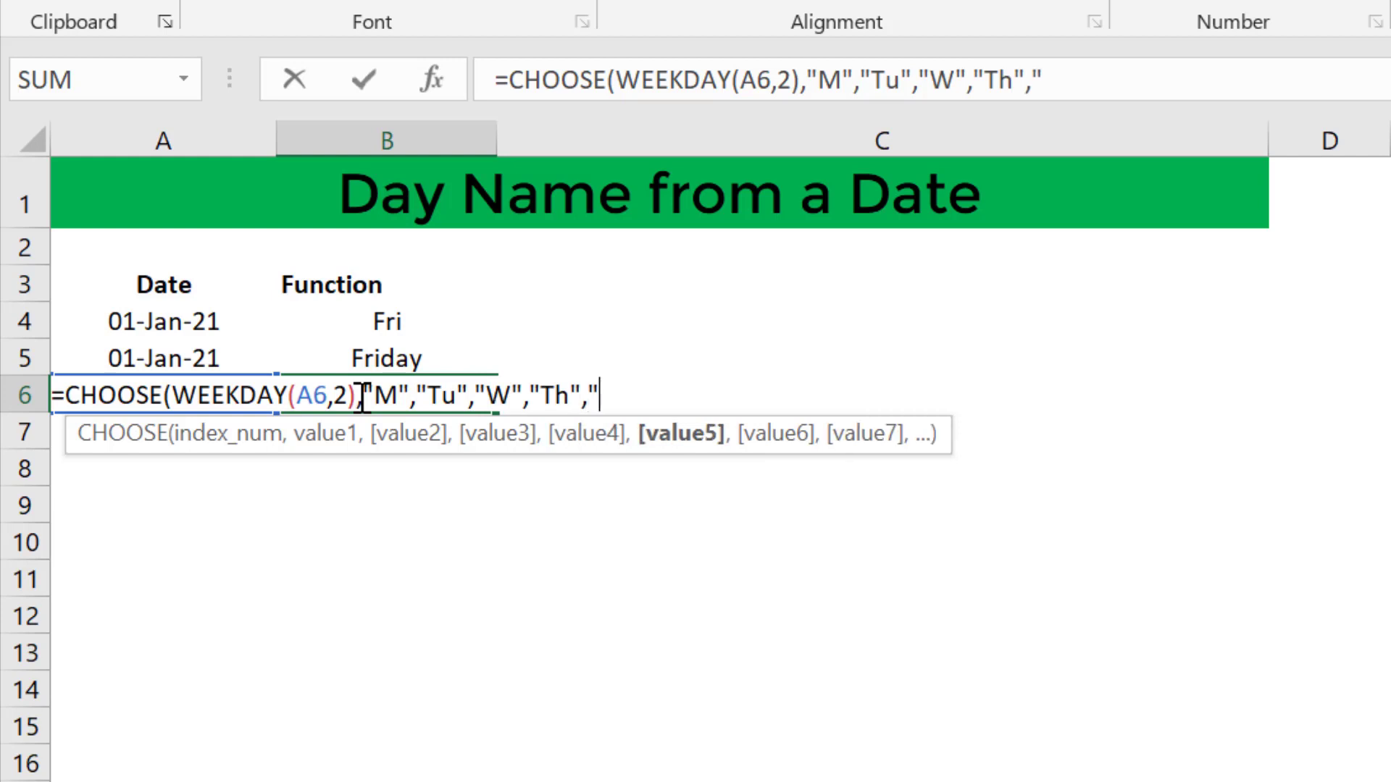
{"action": "type", "text": "F\","}
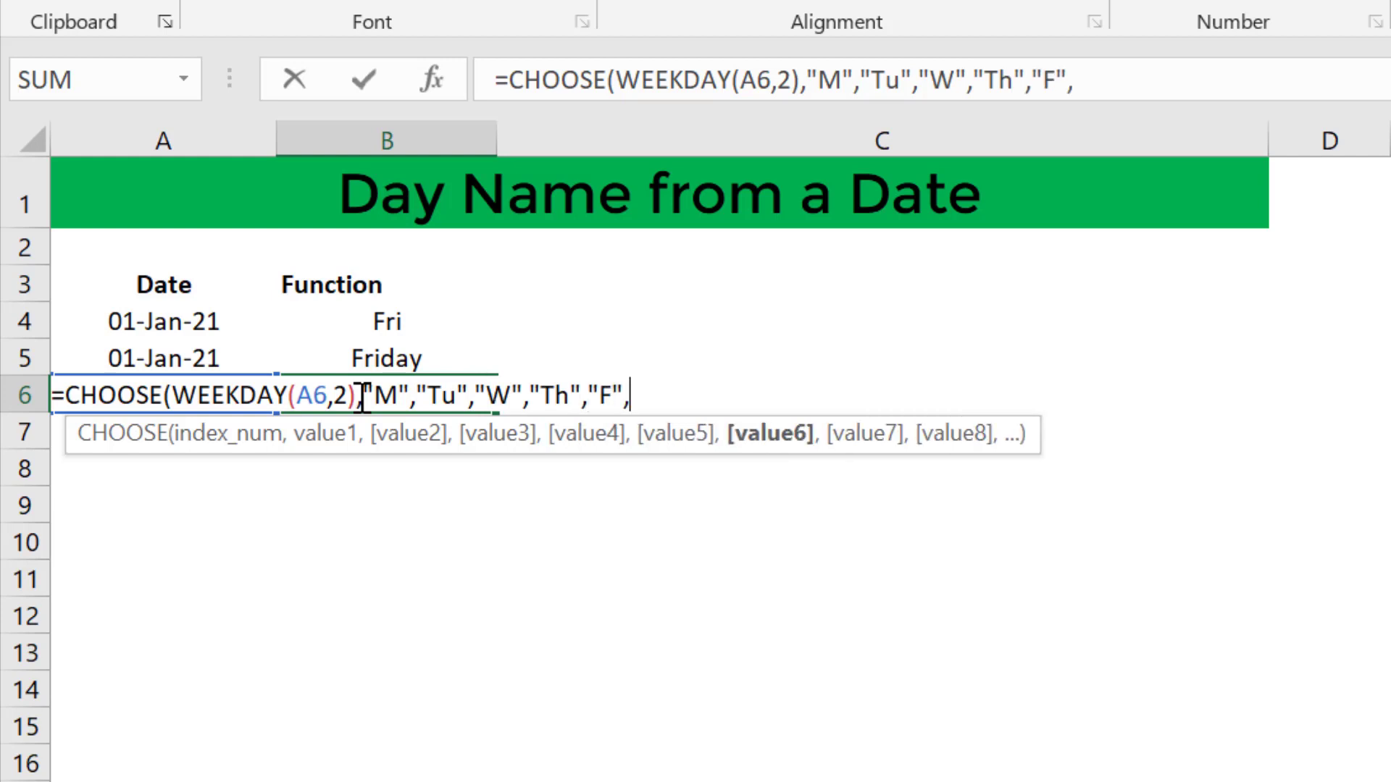
{"action": "type", "text": "\"Sa\""}
{"action": "type", "text": ","}
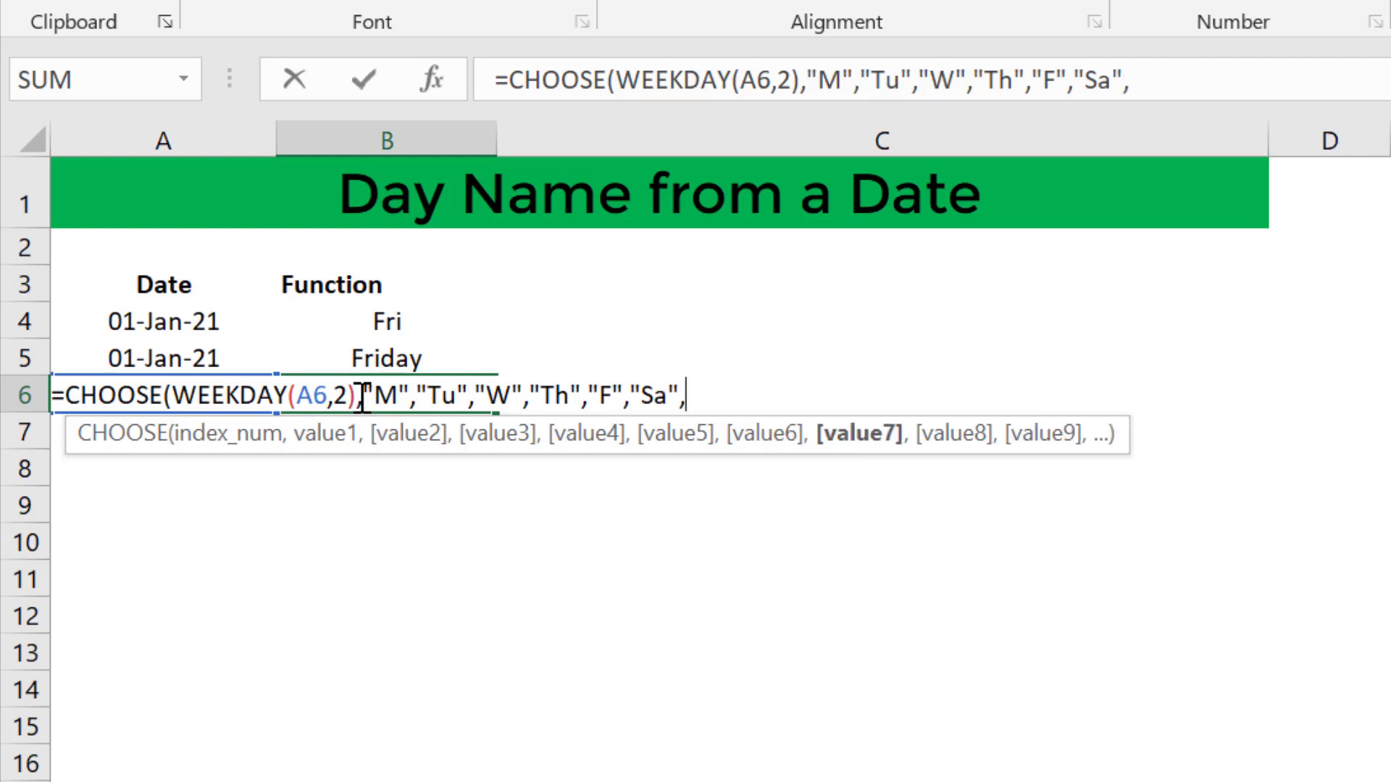
{"action": "type", "text": "\"Su\")"}
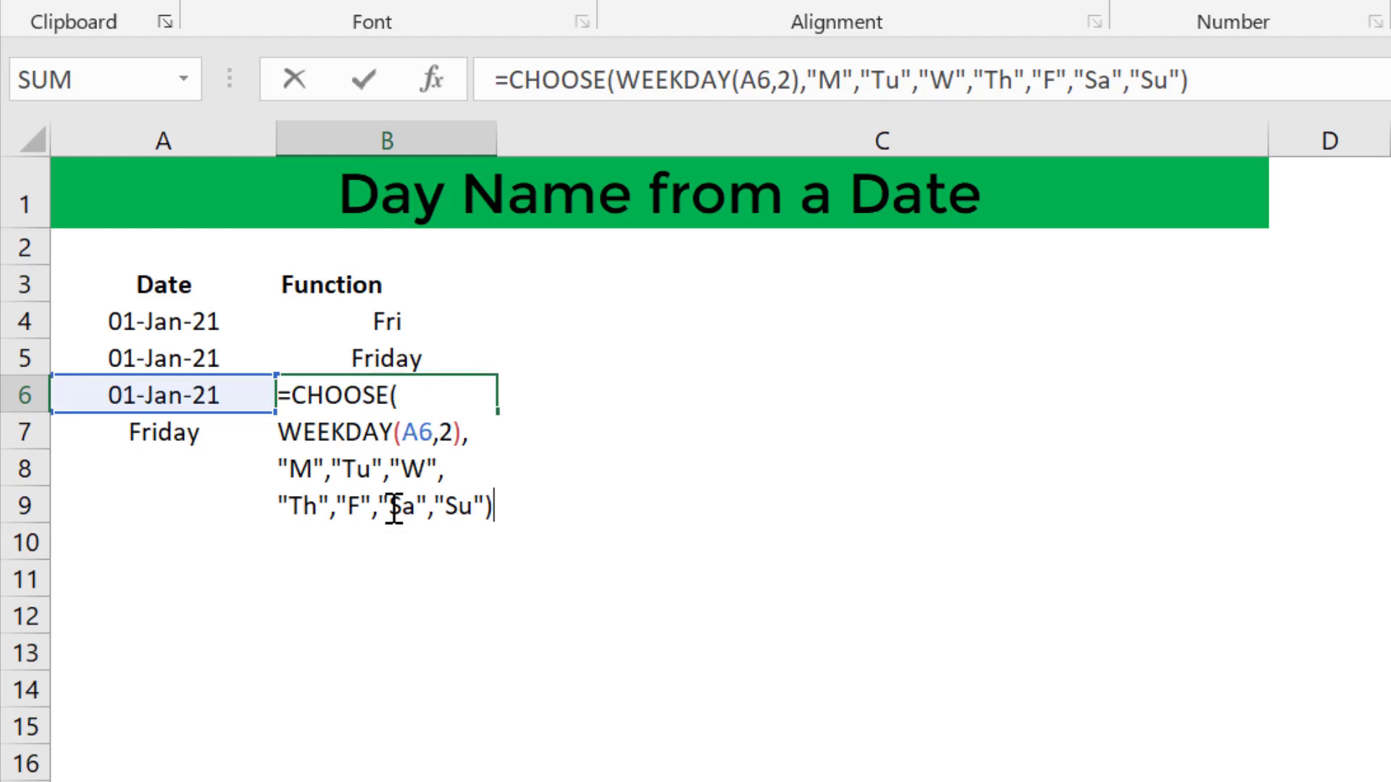
{"action": "key", "text": "Return"}
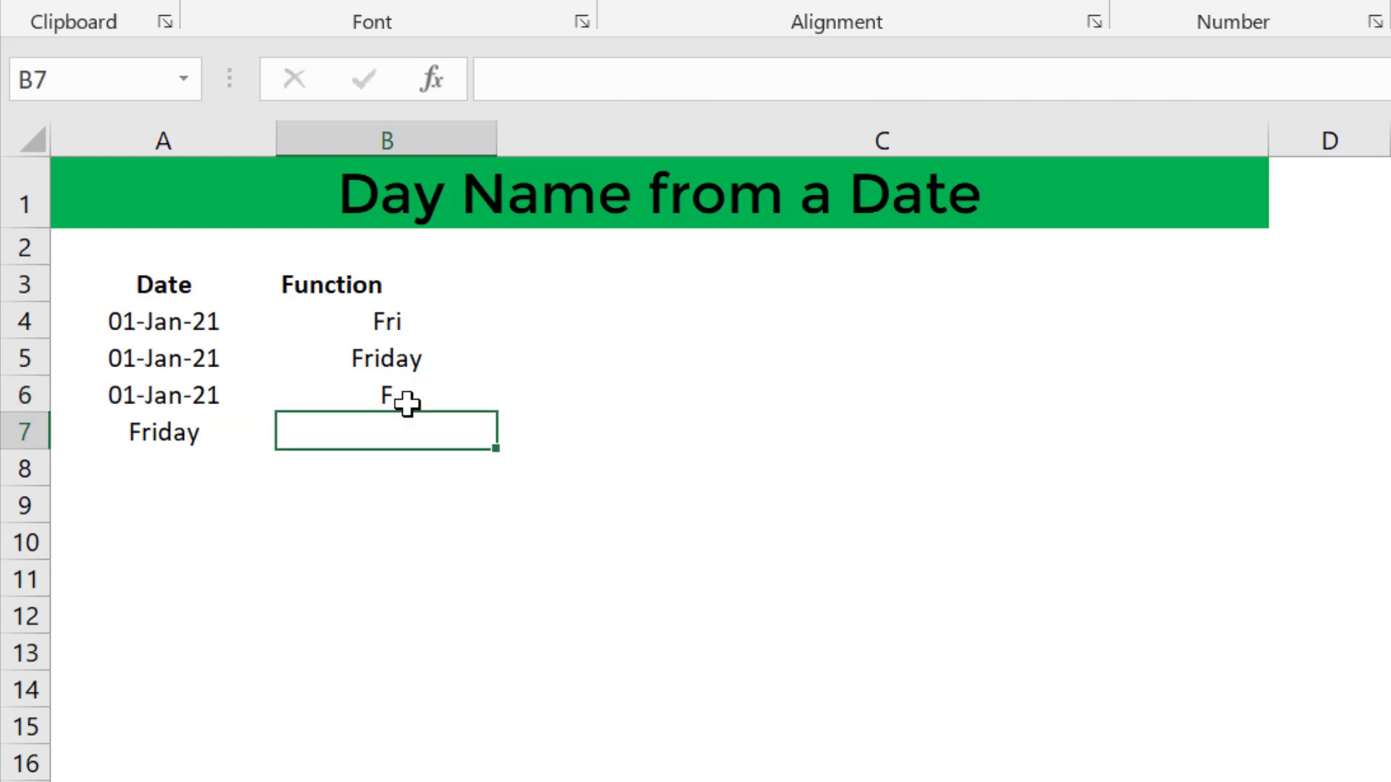
Change the "F" label to "Friday" in B6's formula so it displays Friday
{"action": "left_click", "coordinate": [398, 395]}
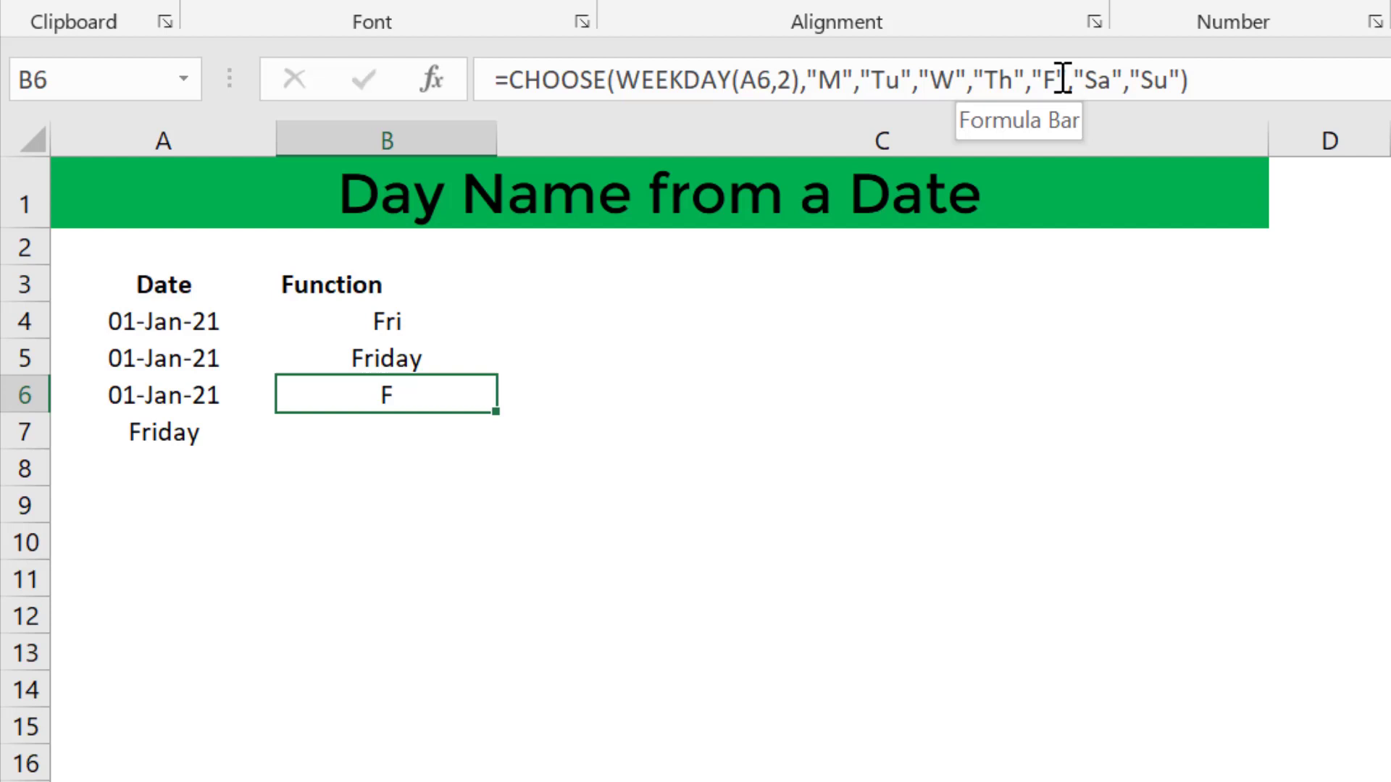
{"action": "left_click", "coordinate": [1038, 78]}
{"action": "double_click", "coordinate": [1044, 79]}
{"action": "left_click", "coordinate": [717, 456]}
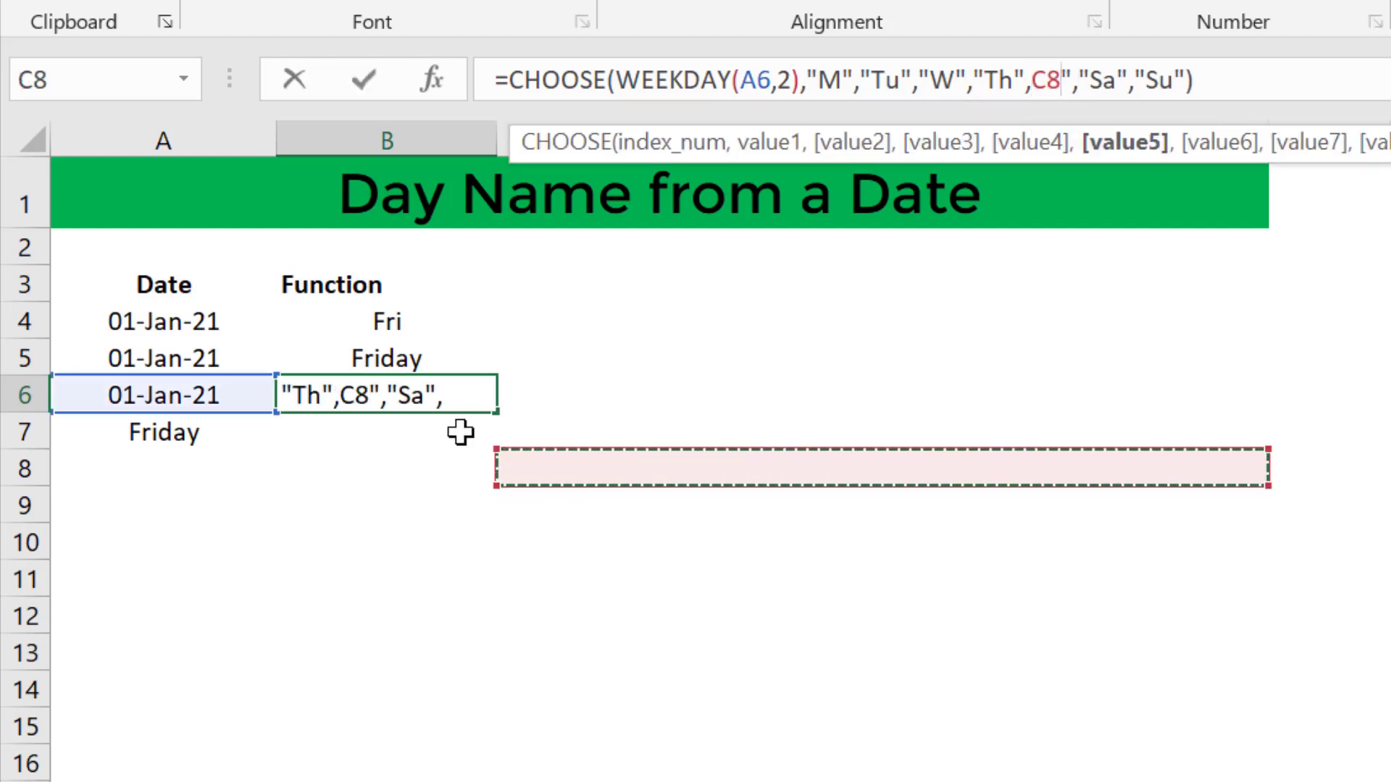
{"action": "key", "text": "Escape"}
{"action": "left_click", "coordinate": [1056, 80]}
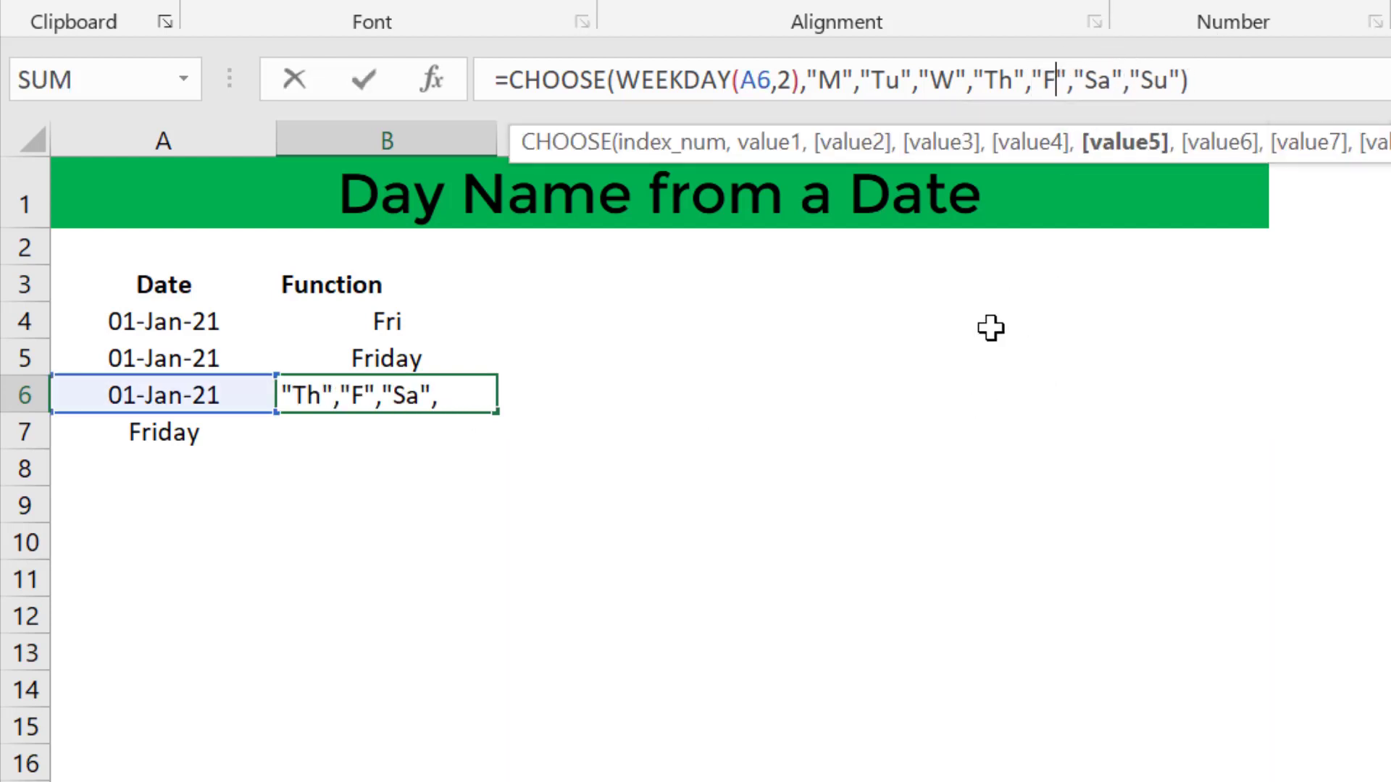
{"action": "type", "text": "riday"}
{"action": "key", "text": "Return"}
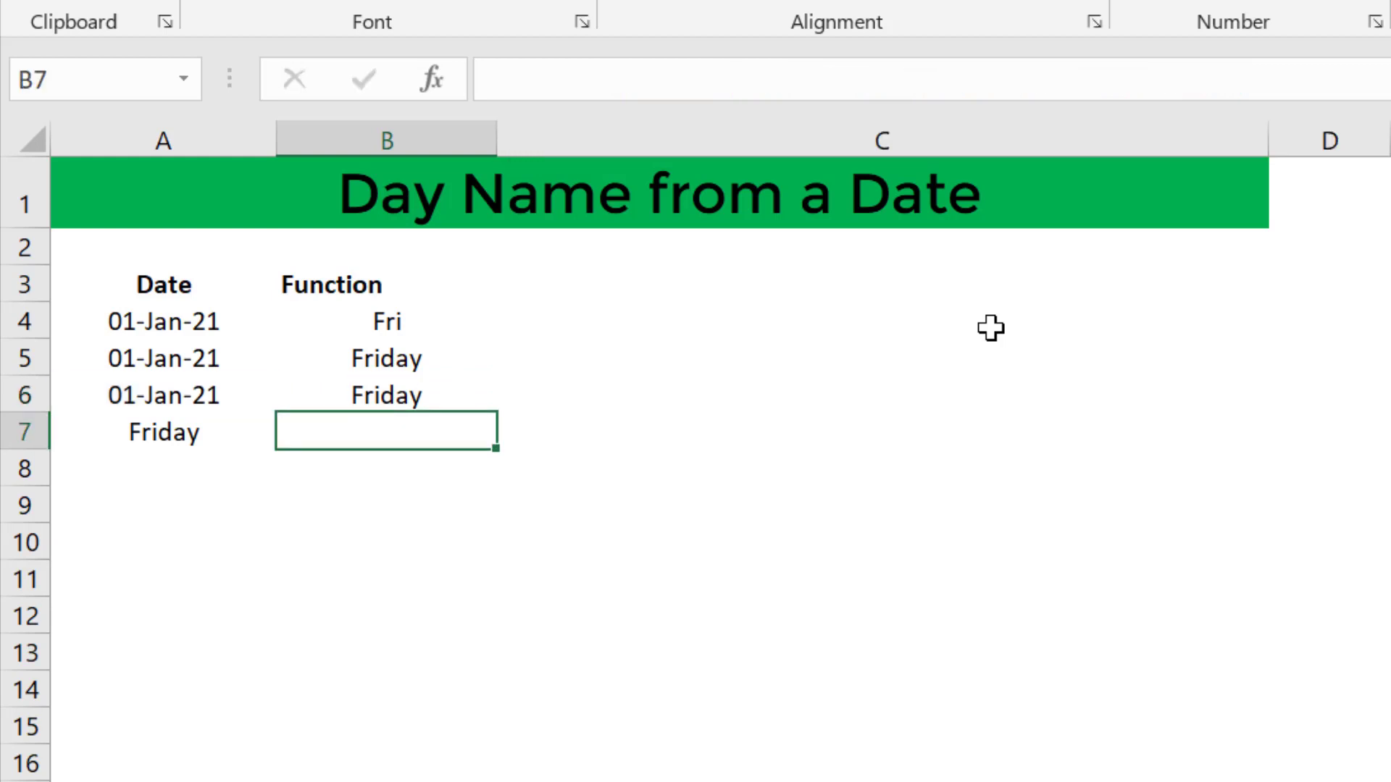
Restore A7 to show 01-Jan-21 and copy that date into B7
{"action": "left_click", "coordinate": [376, 397]}
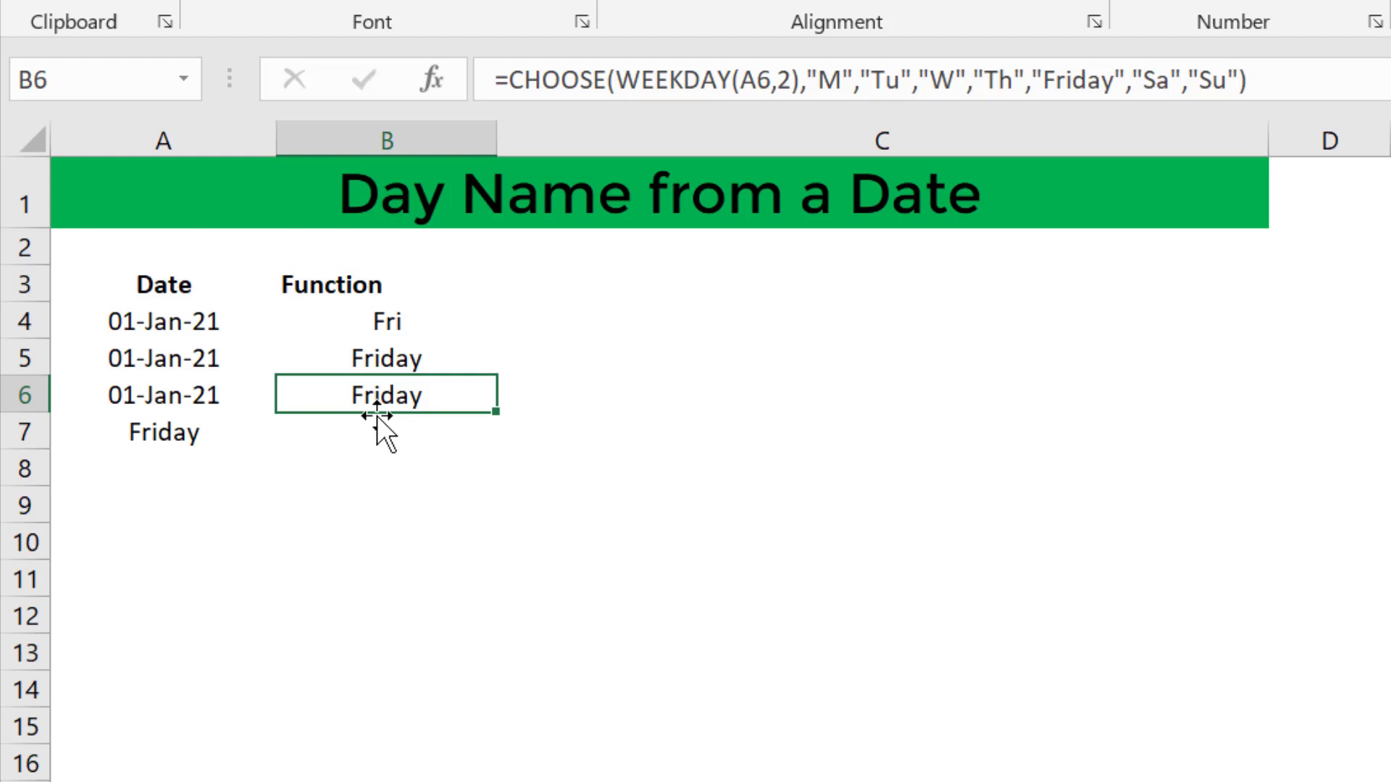
{"action": "left_click", "coordinate": [199, 434]}
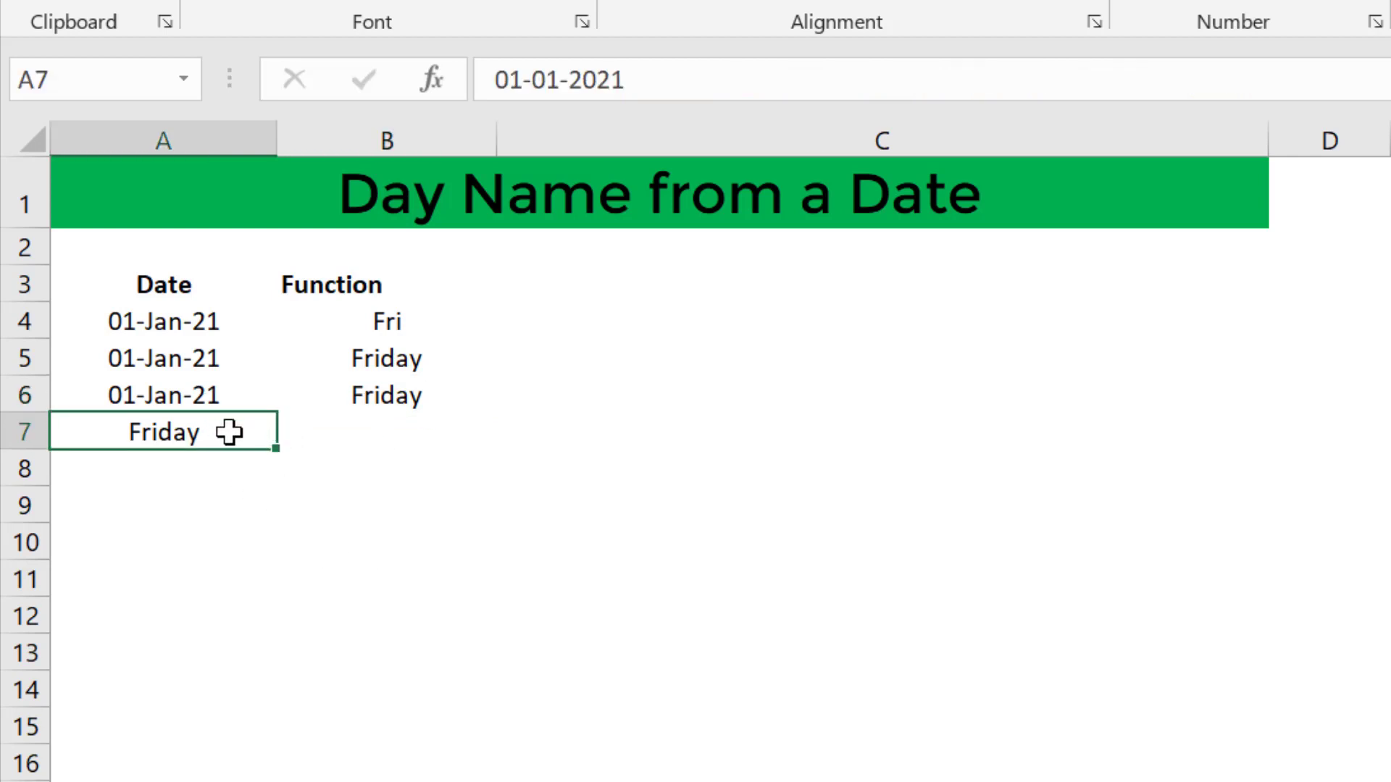
{"action": "key", "text": "ctrl+z"}
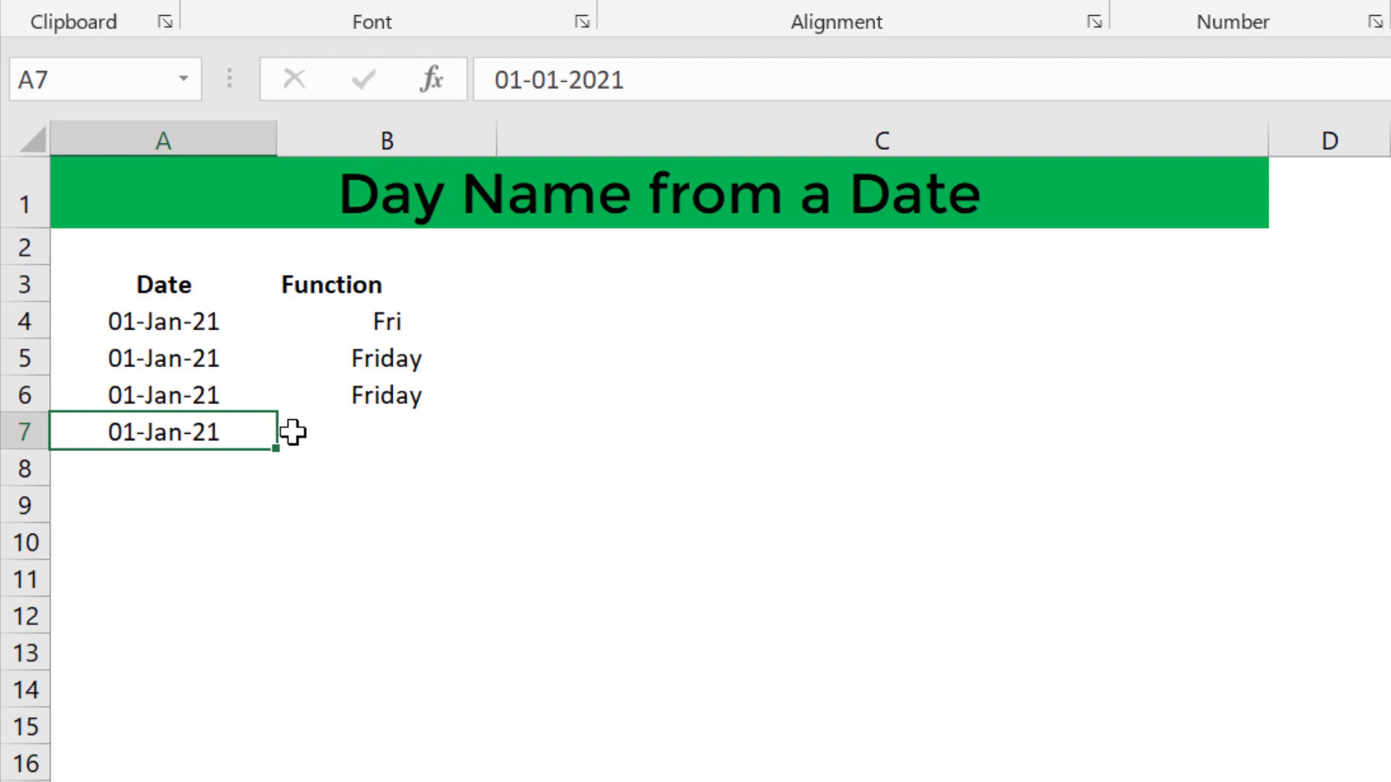
{"action": "key", "text": "ctrl+c"}
{"action": "left_click", "coordinate": [294, 434]}
{"action": "key", "text": "ctrl+v"}
{"action": "key", "text": "Escape"}
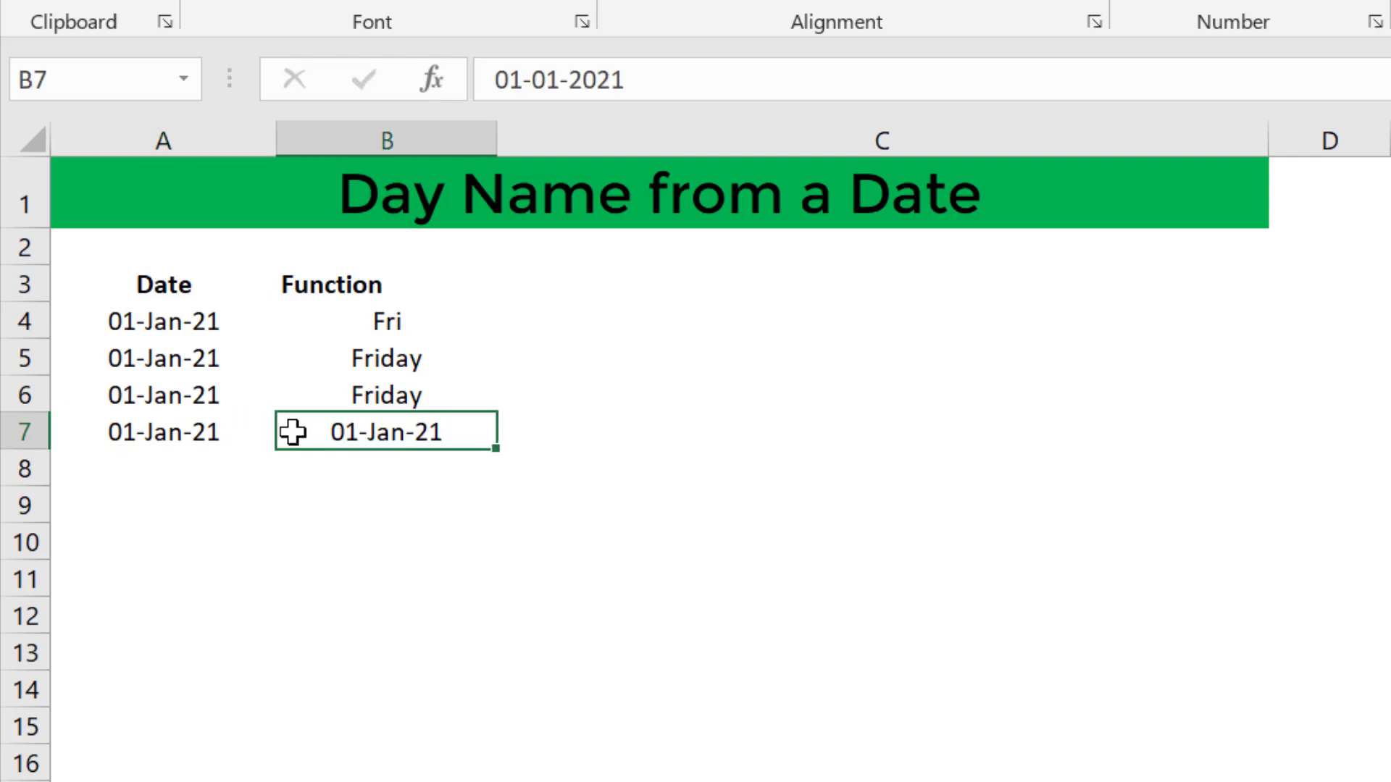
Apply the custom dddd number format to B7 so the date displays Friday
{"action": "key", "text": "ctrl+1"}
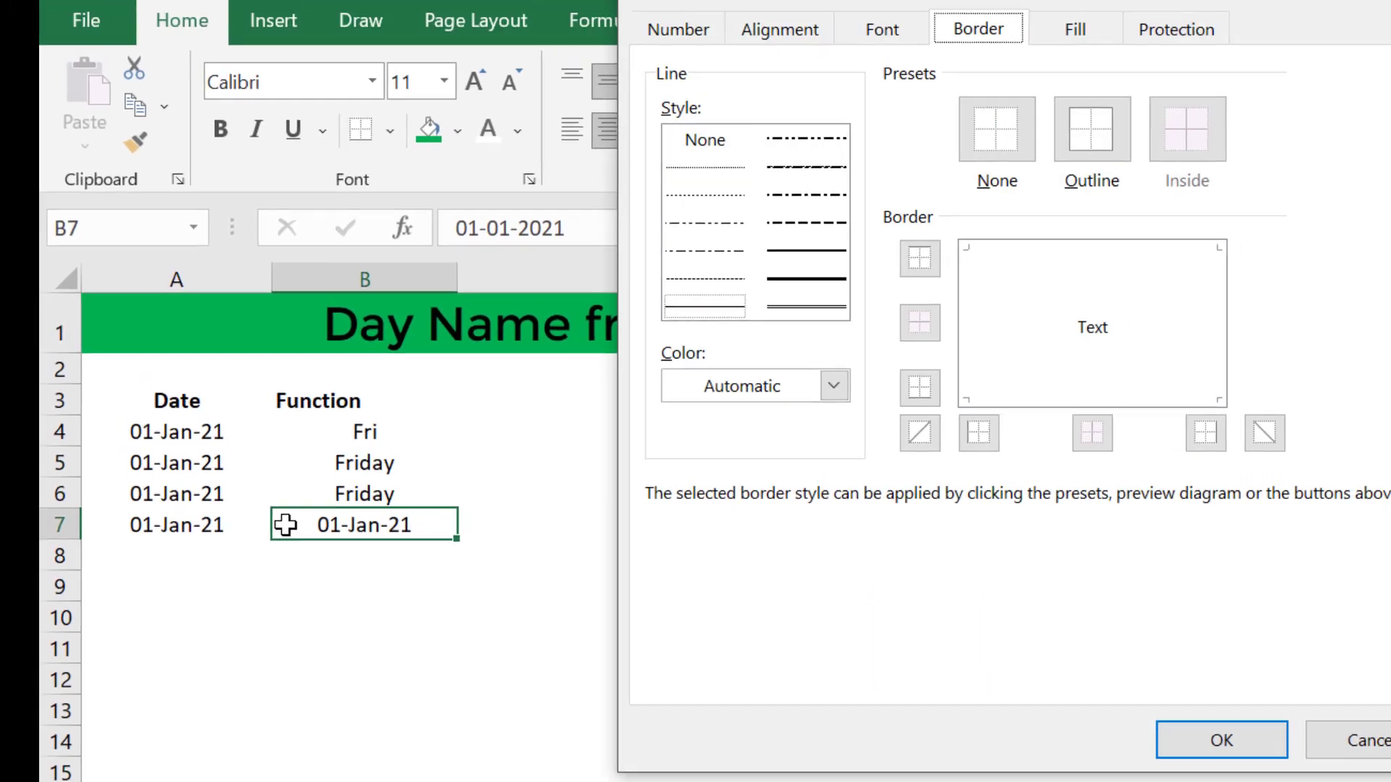
{"action": "left_click", "coordinate": [655, 82]}
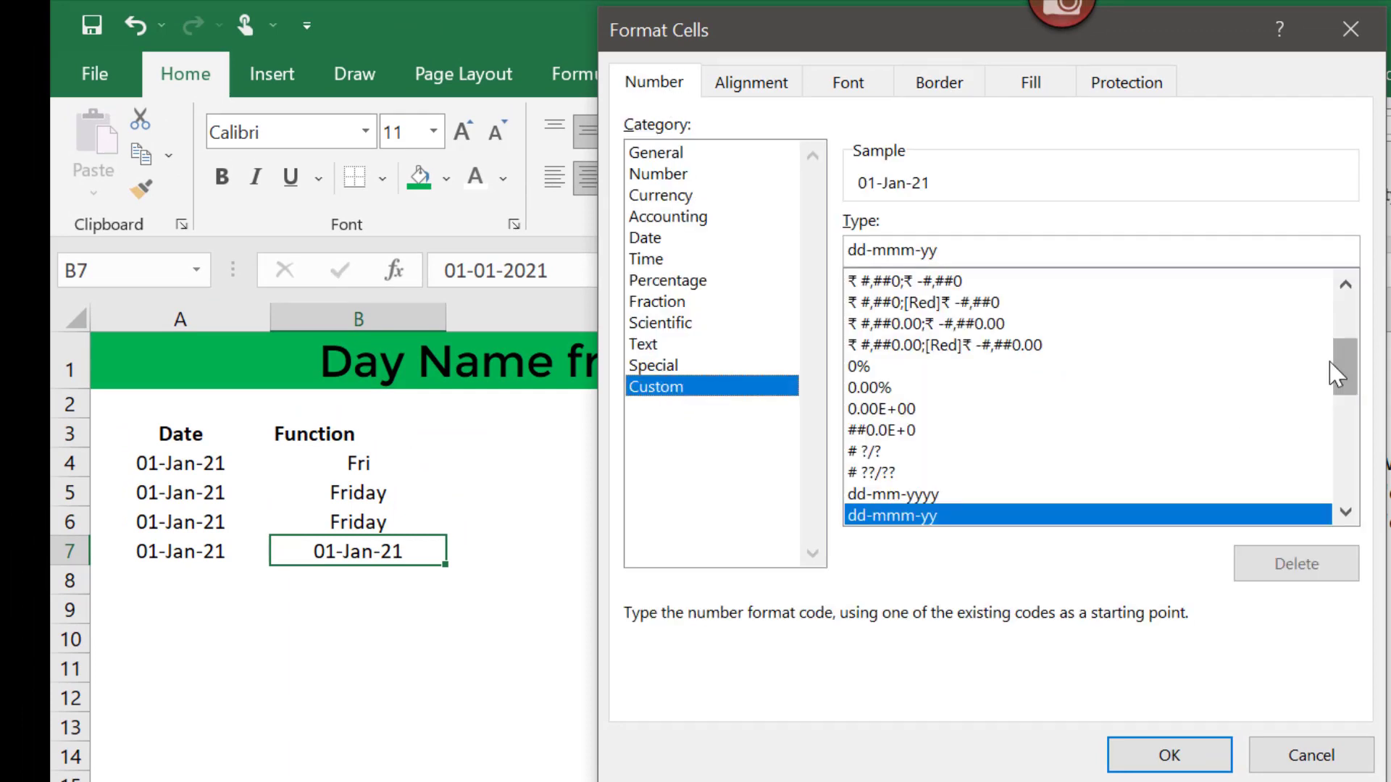
{"action": "left_click_drag", "start_coordinate": [1346, 362], "coordinate": [1351, 493]}
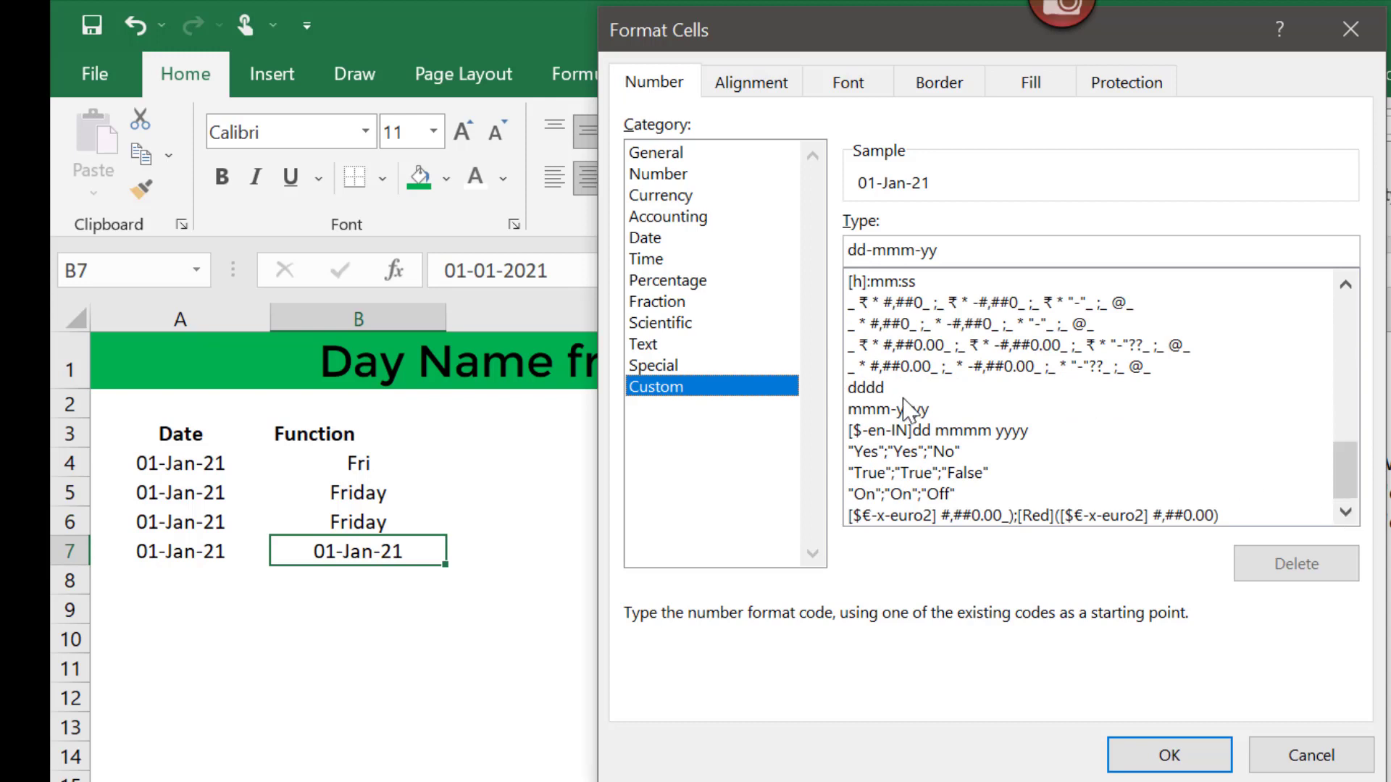
{"action": "left_click", "coordinate": [868, 390]}
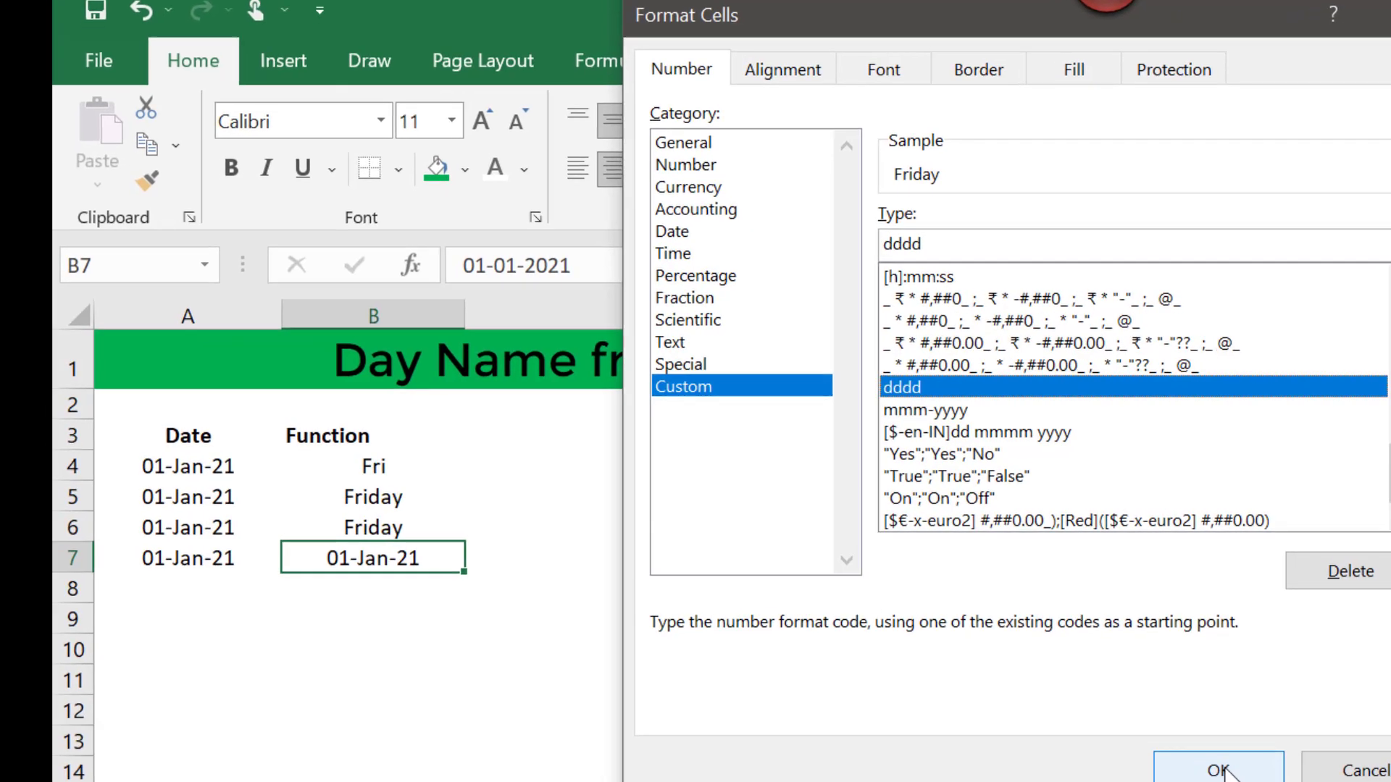
{"action": "left_click", "coordinate": [1209, 760]}
{"action": "left_click", "coordinate": [463, 749]}
{"action": "left_click", "coordinate": [453, 585]}
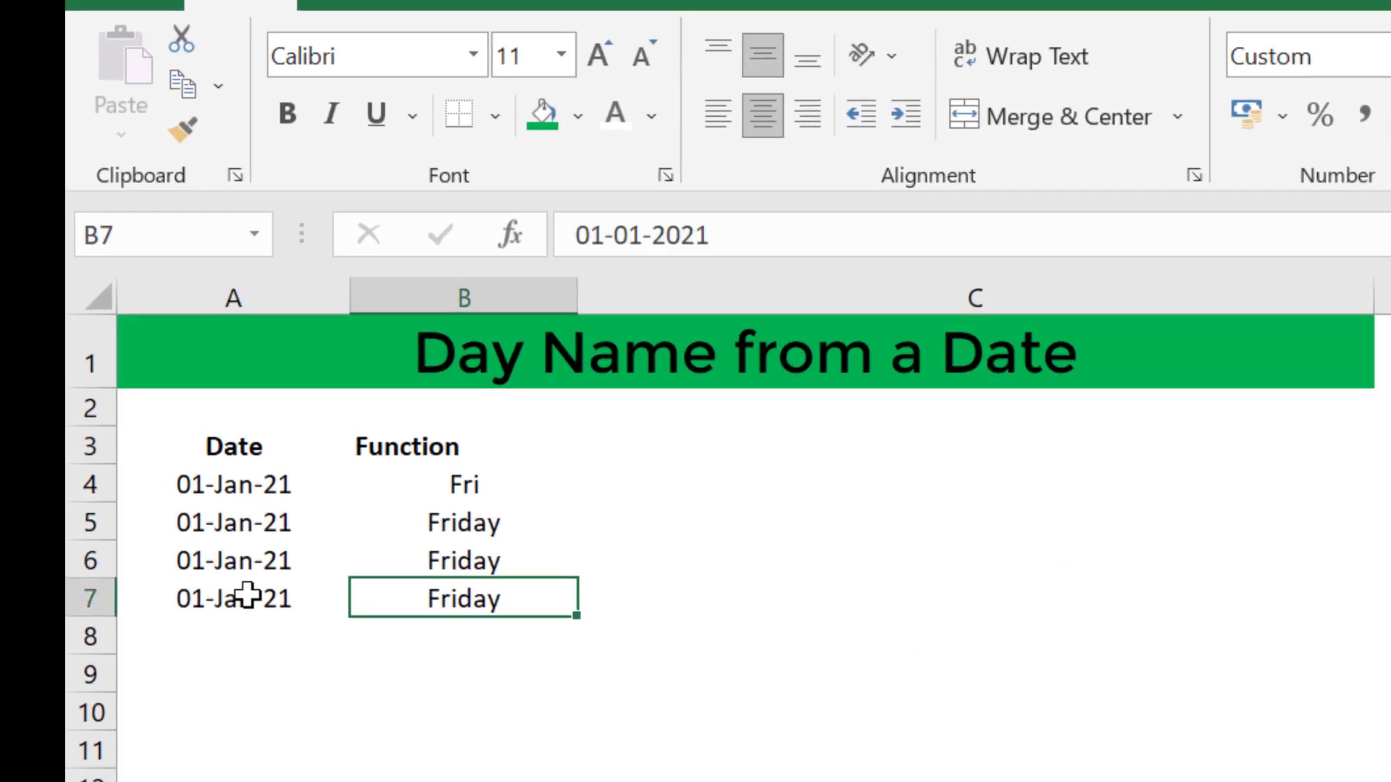
{"action": "left_click", "coordinate": [242, 589]}
{"action": "left_click", "coordinate": [432, 598]}
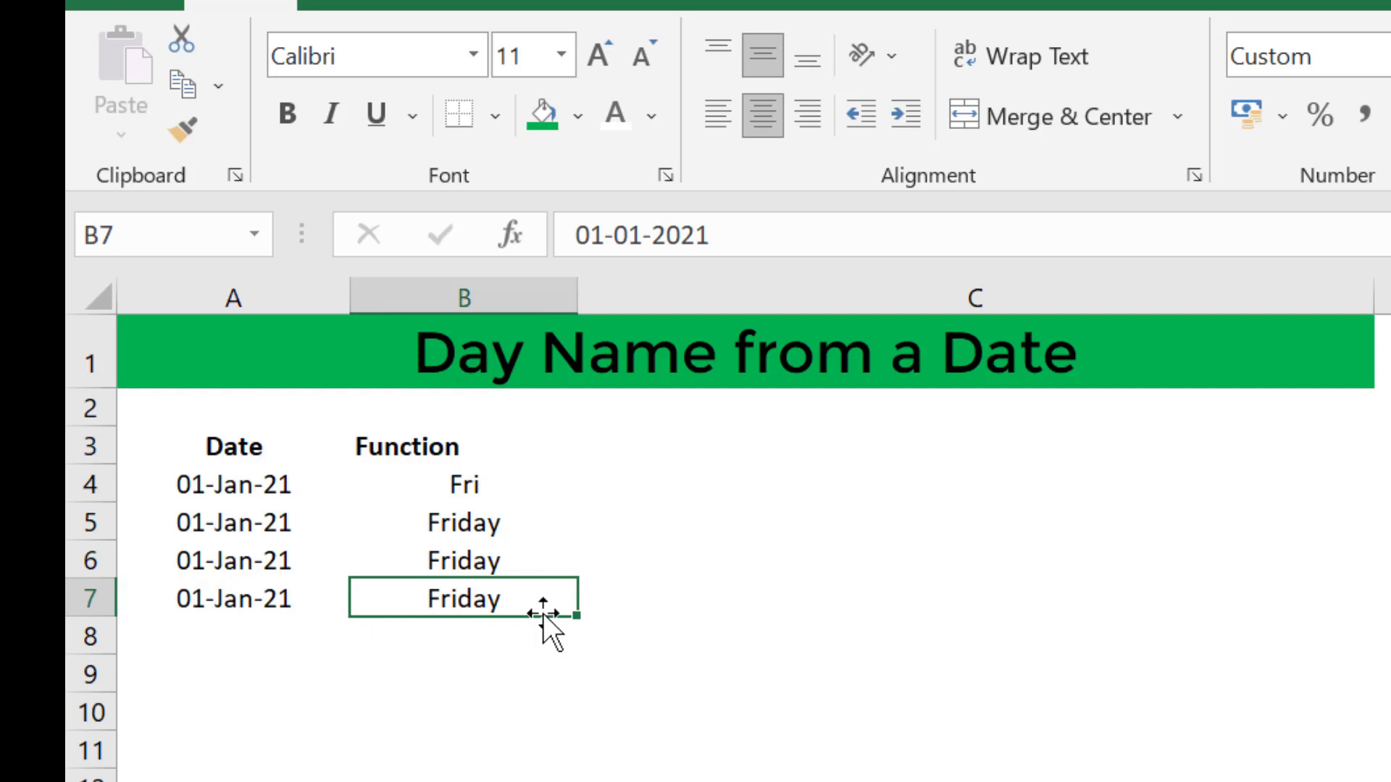
{"action": "left_click", "coordinate": [516, 680]}
{"action": "left_click", "coordinate": [477, 605]}
{"action": "left_click", "coordinate": [219, 598]}
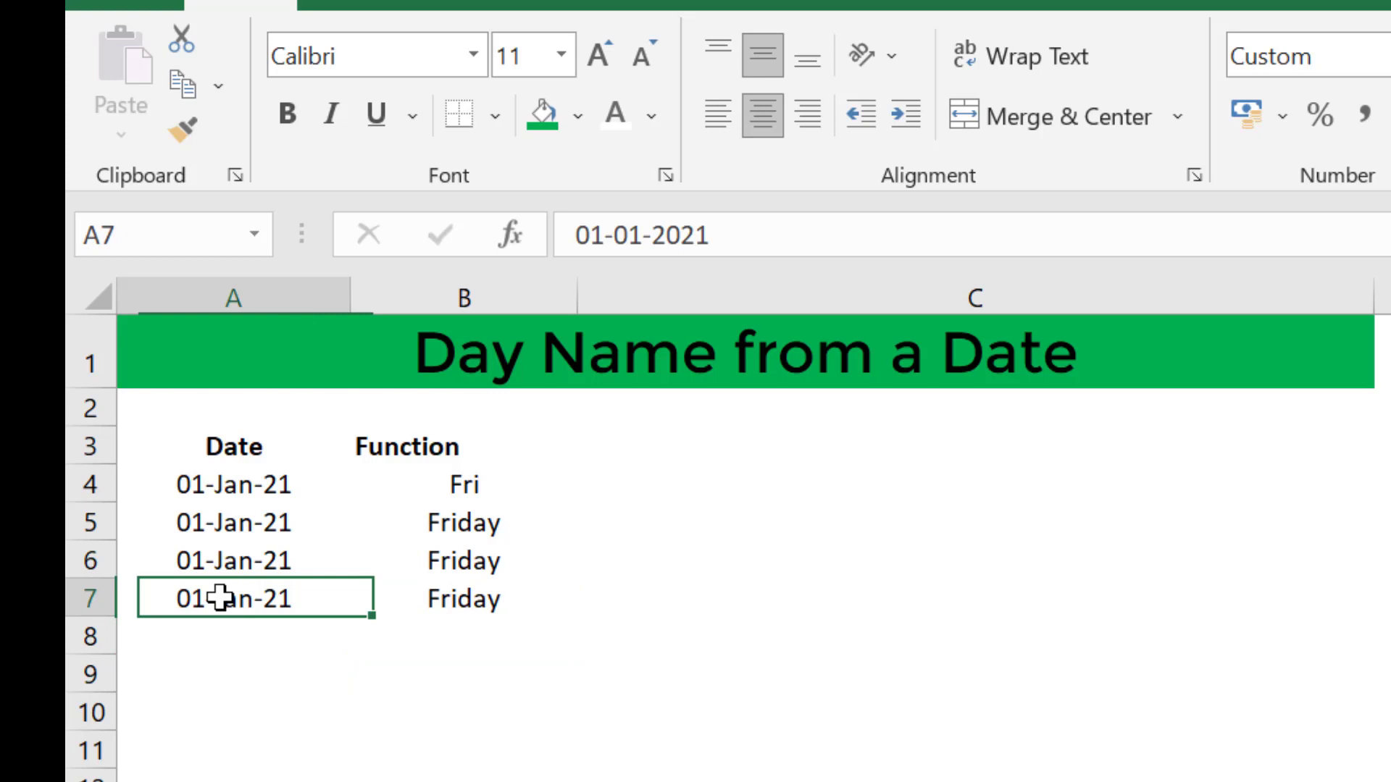
{"action": "left_click", "coordinate": [468, 596]}
{"action": "left_click", "coordinate": [475, 750]}
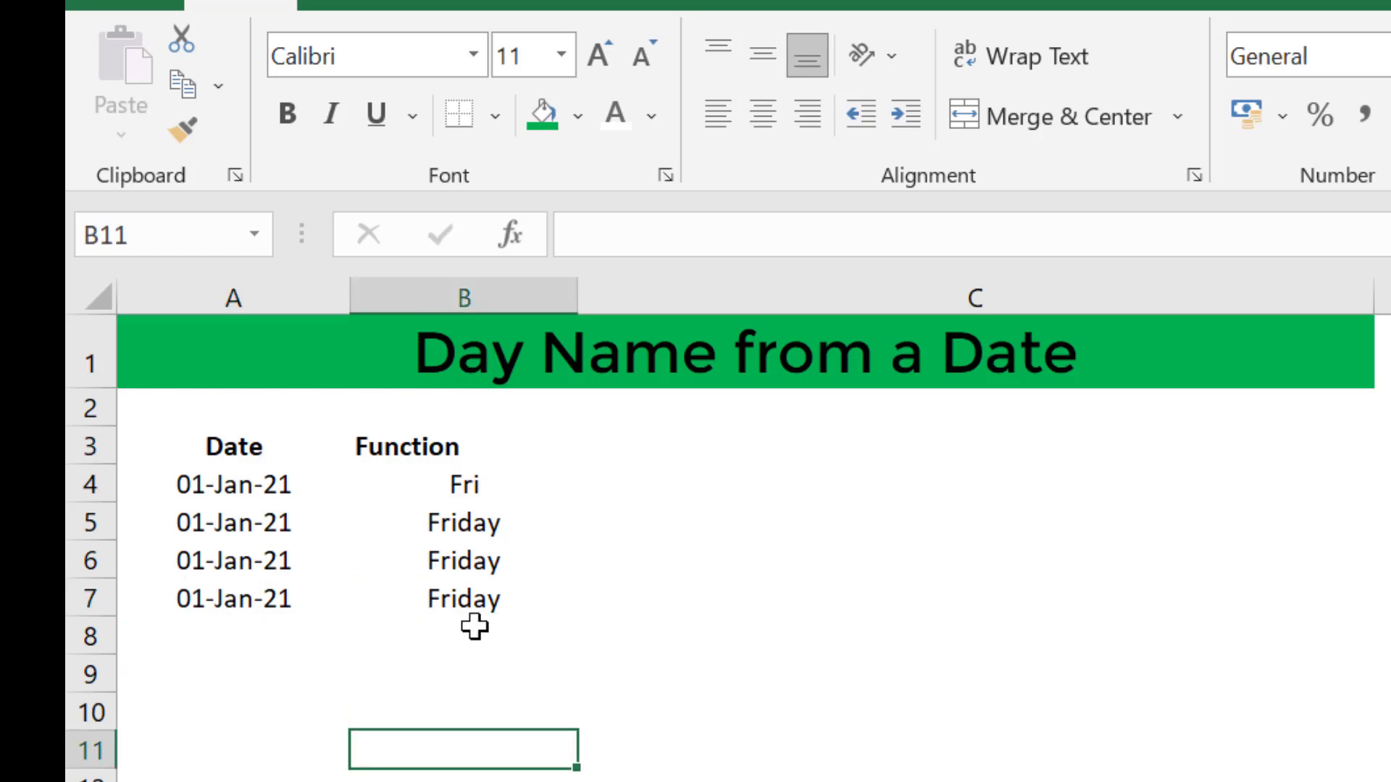
{"action": "left_click", "coordinate": [475, 597]}
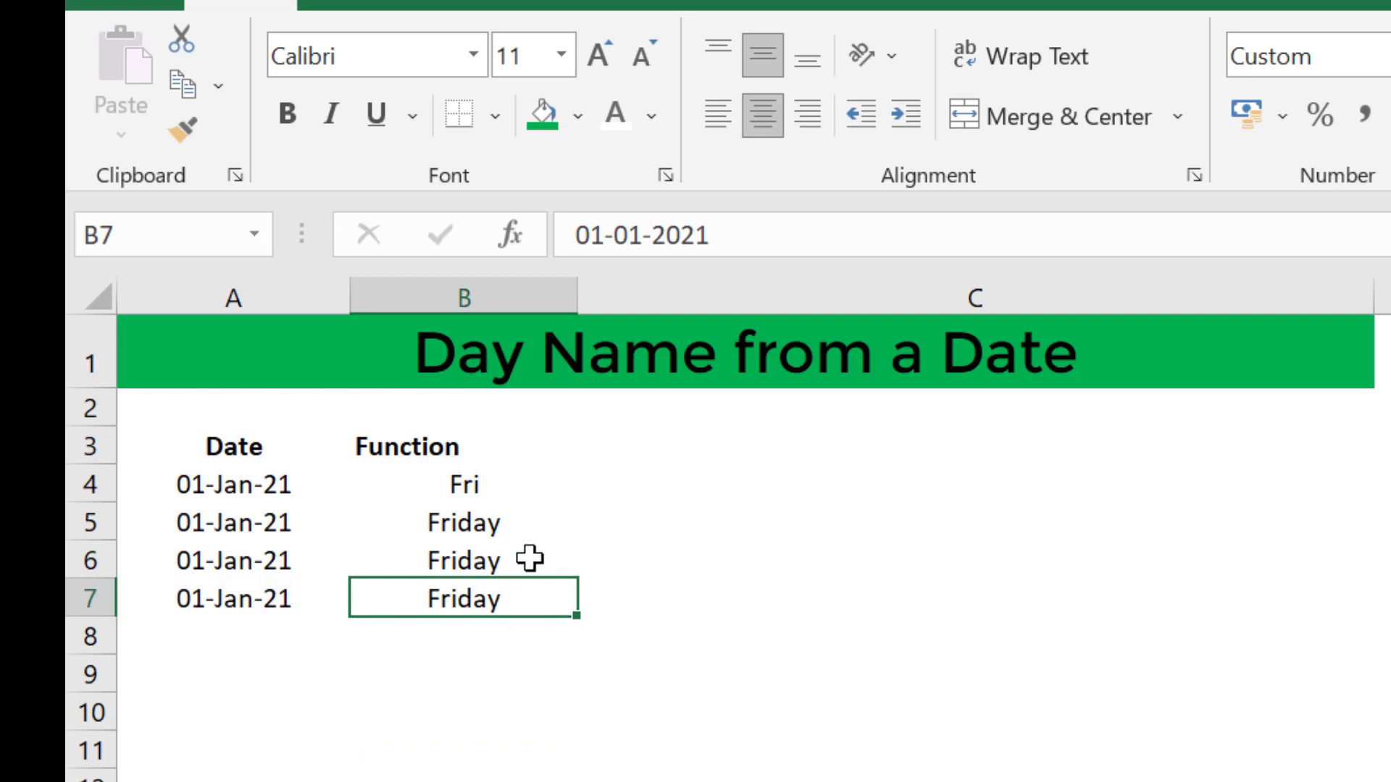
{"action": "left_click", "coordinate": [527, 659]}
{"action": "left_click", "coordinate": [534, 607]}
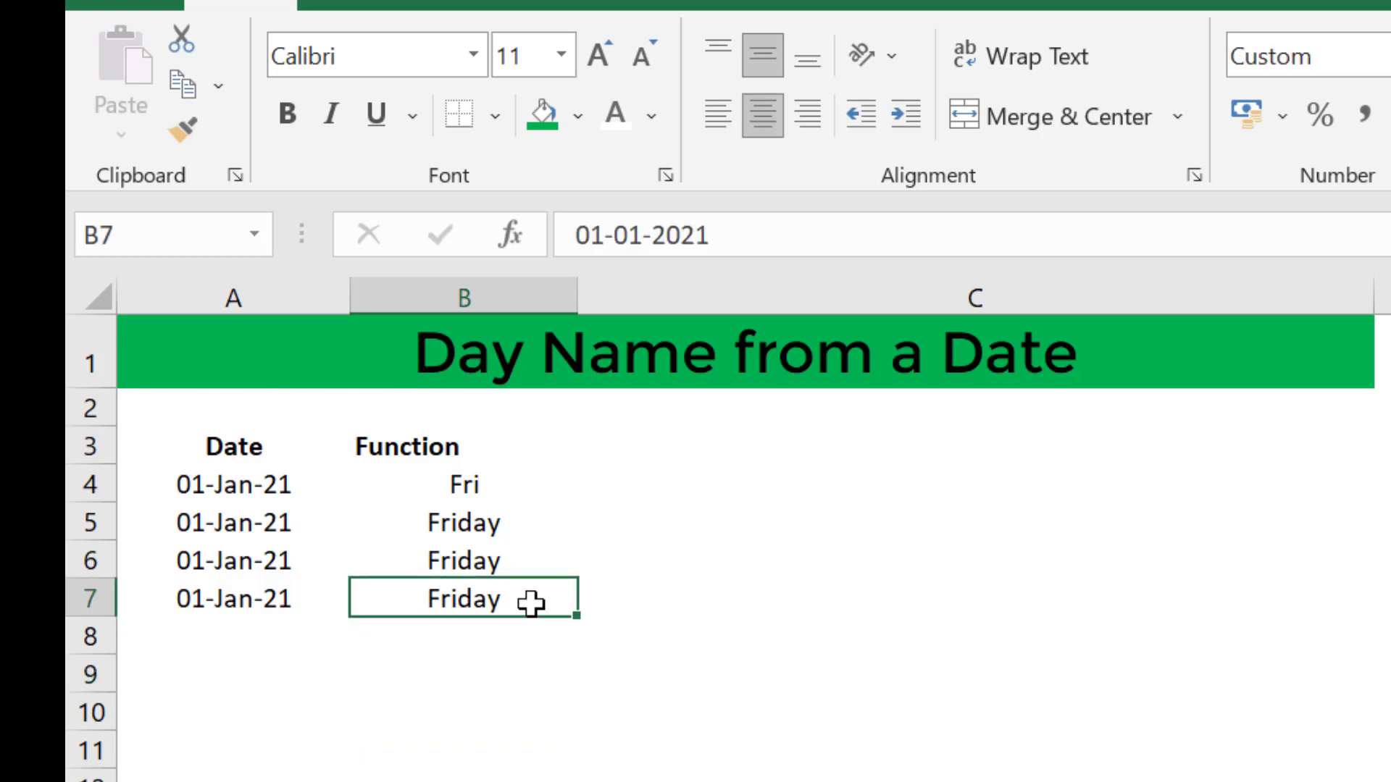